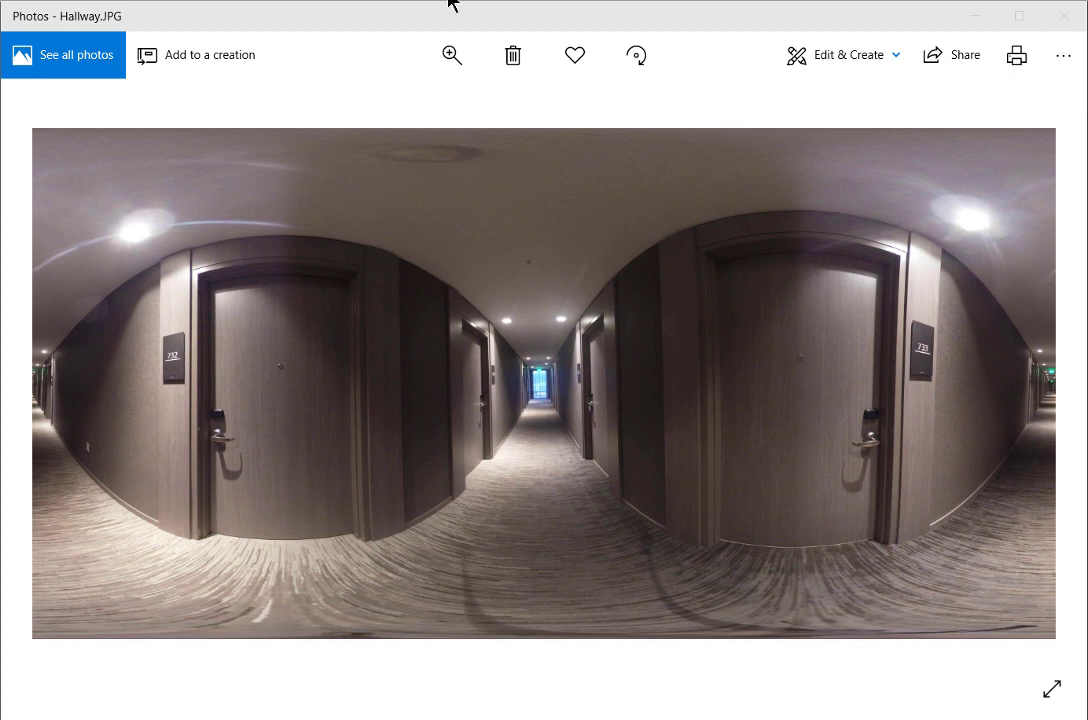
- Put away the hallway photo and file windows and create a new Virtual Reality project in Adobe Captivate
left_click(976, 17)
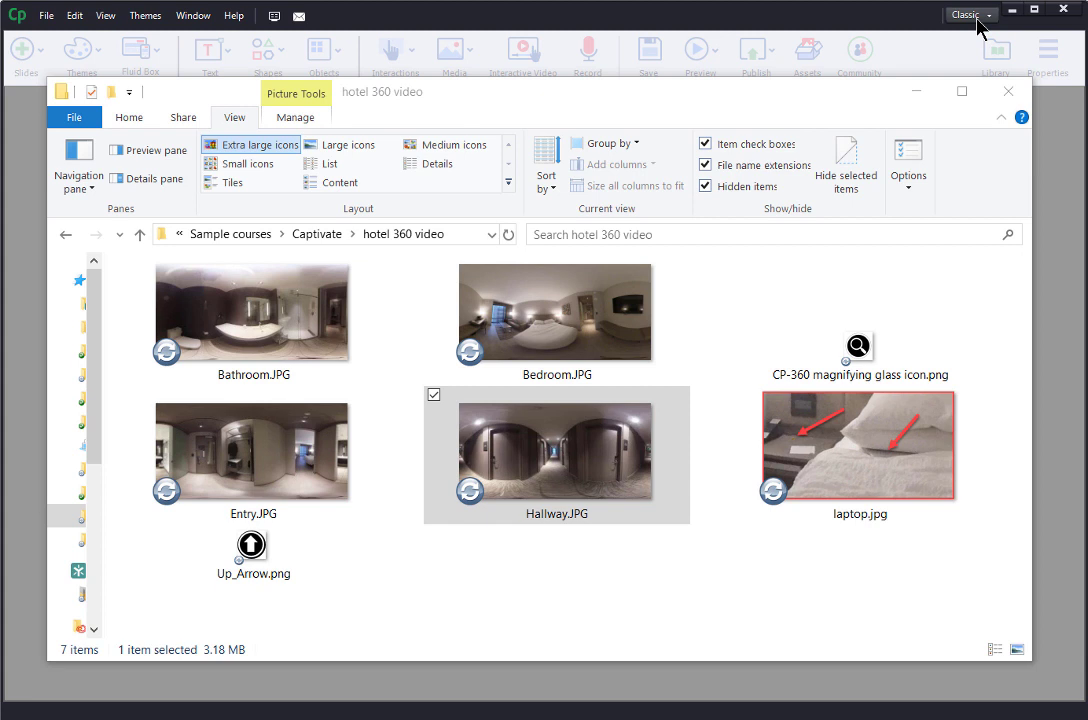
left_click(1061, 111)
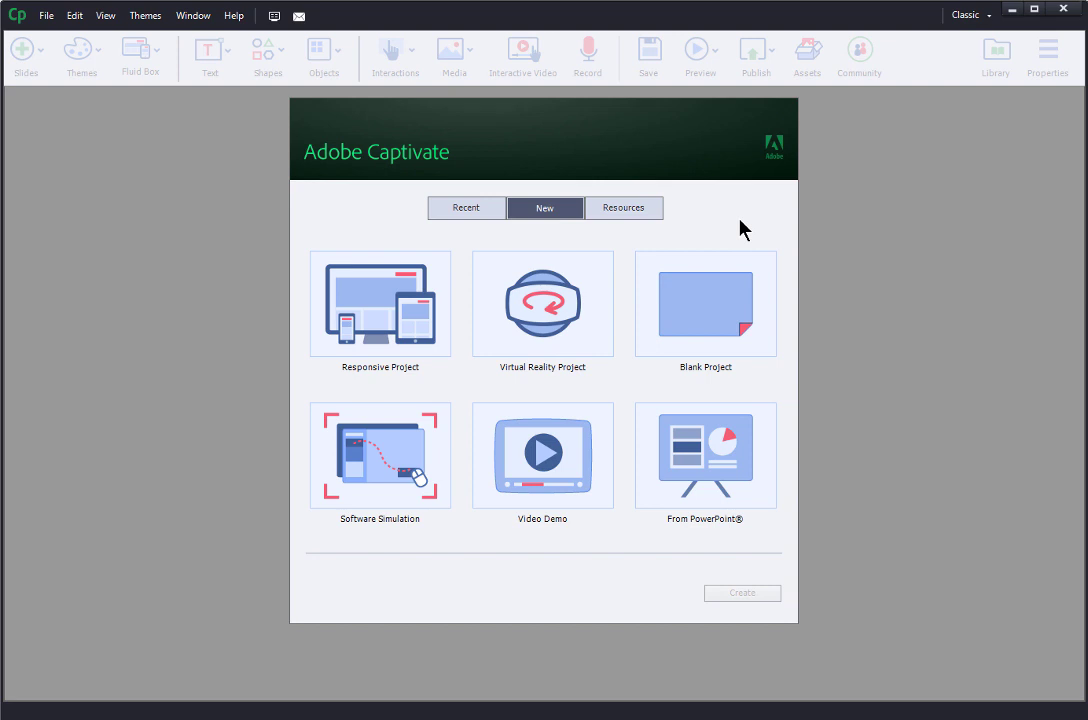
left_click(570, 310)
left_click(743, 593)
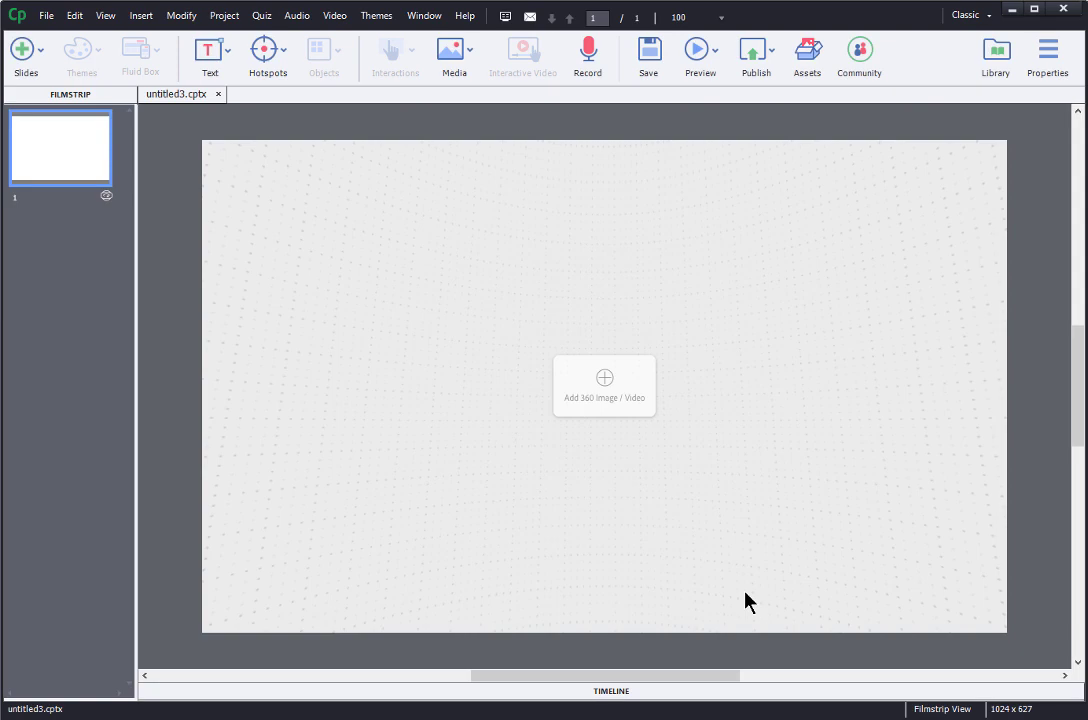
- Duplicate the blank 360 slide three times to build a four-slide project
right_click(61, 146)
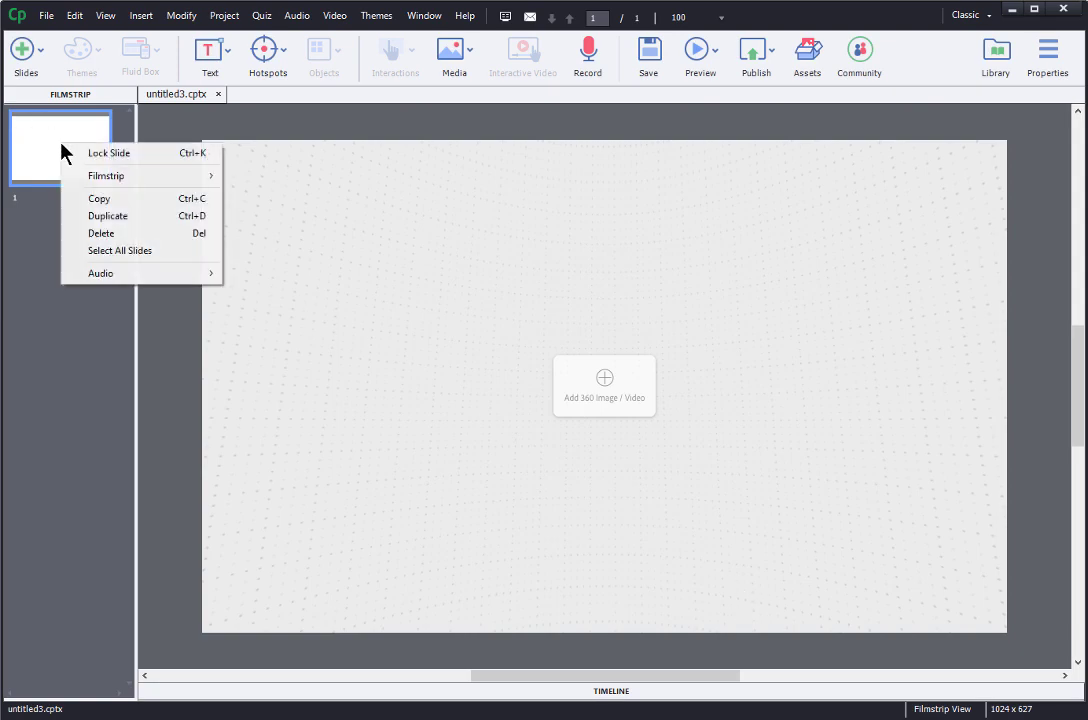
left_click(104, 216)
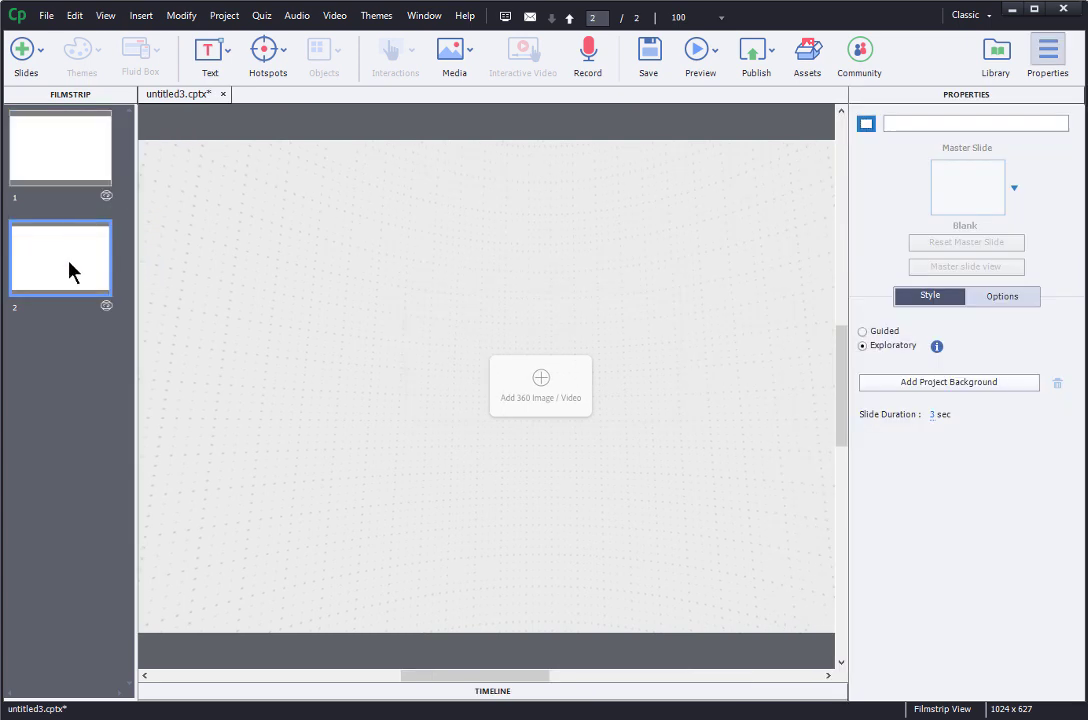
right_click(70, 270)
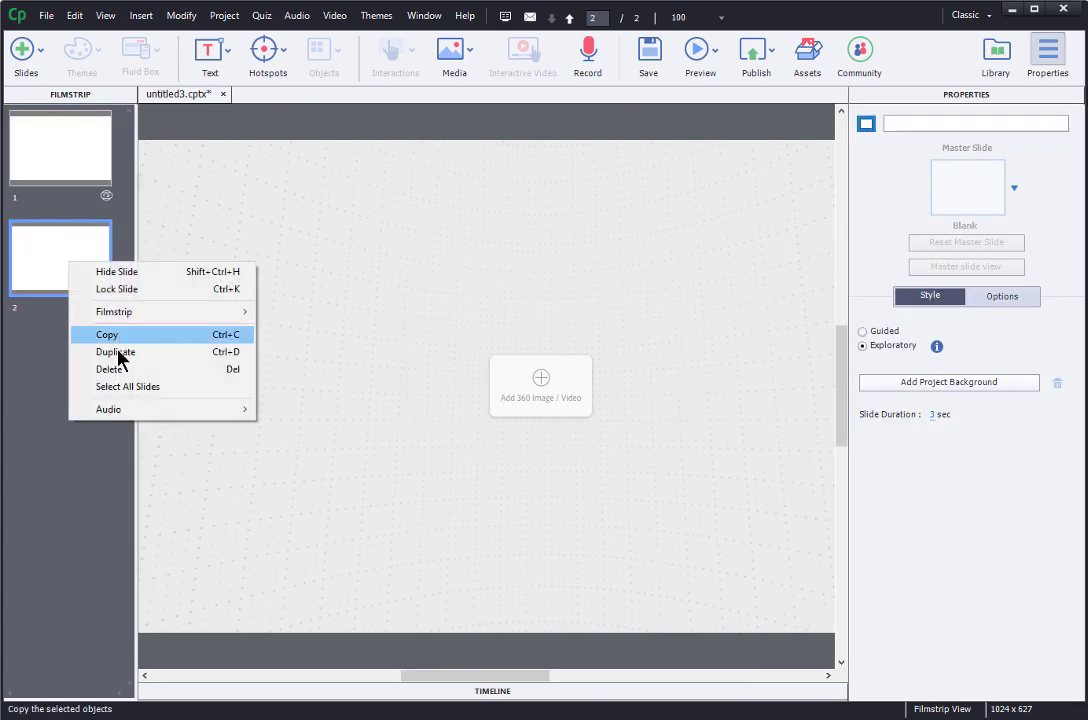
left_click(120, 350)
right_click(80, 374)
left_click(121, 452)
- Add Bedroom.JPG from the hotel 360 video folder as the 360 image on slide 1
left_click(68, 148)
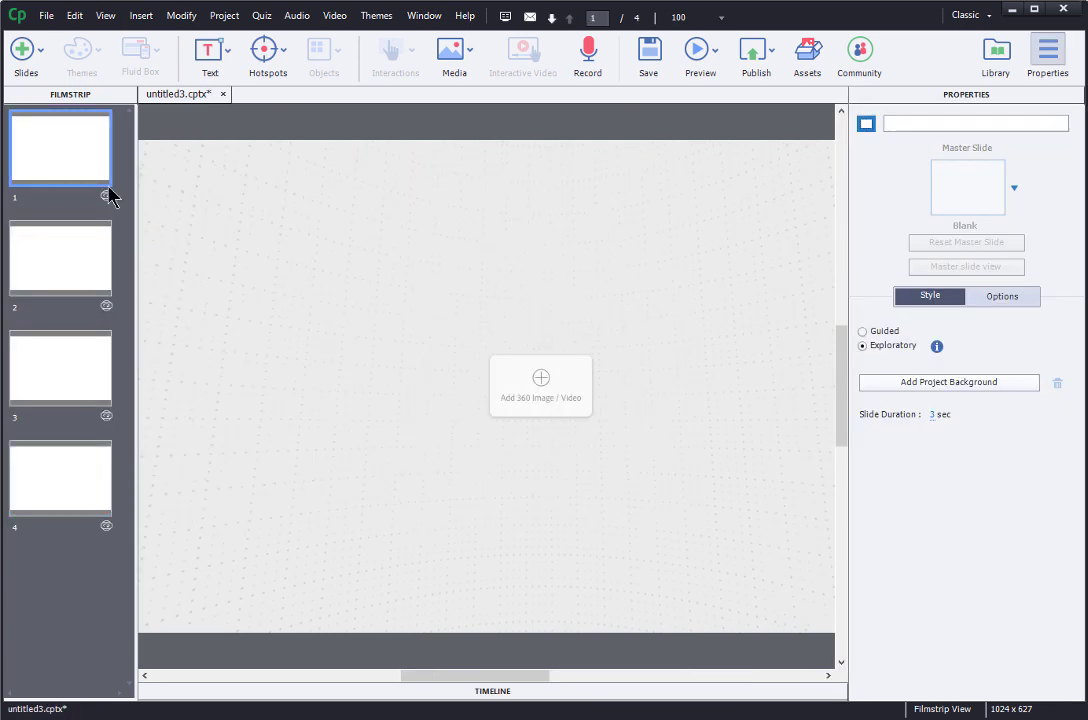
left_click(540, 386)
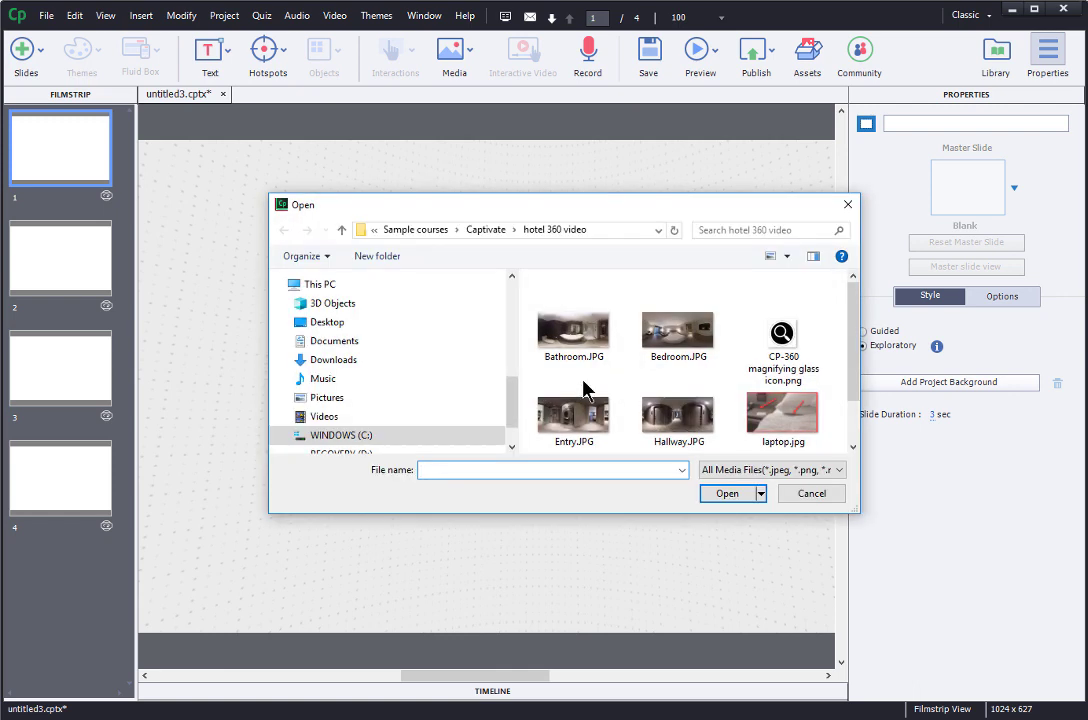
left_click(680, 333)
left_click(729, 496)
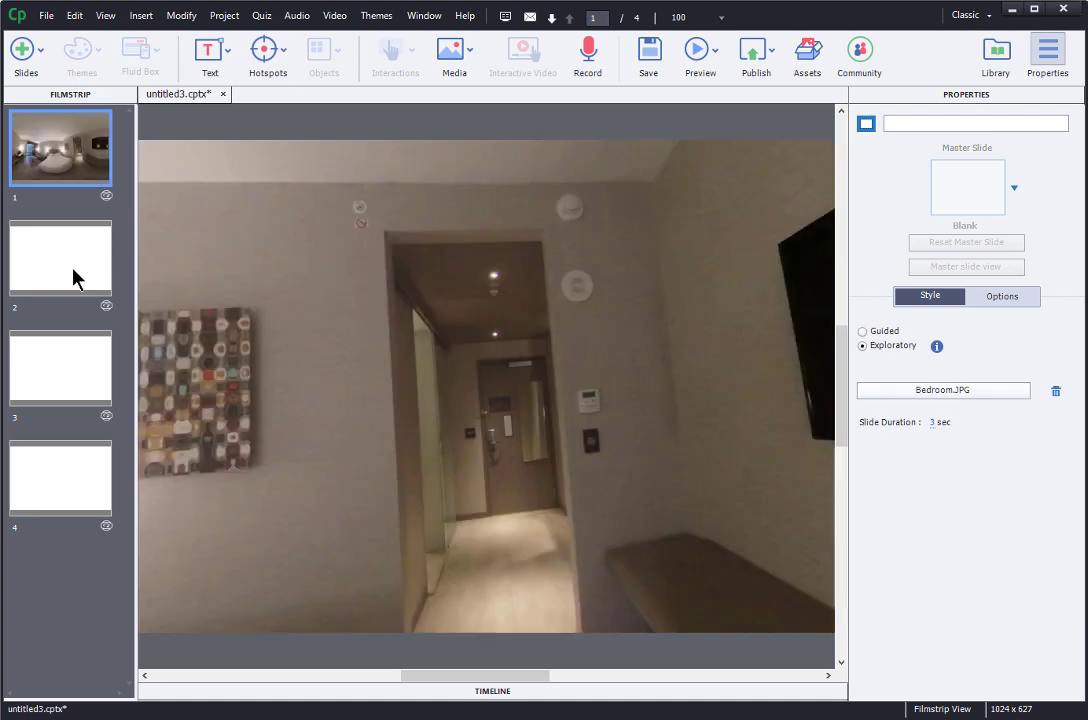
- Import Entry.JPG as the 360 image on slide 2
left_click(71, 268)
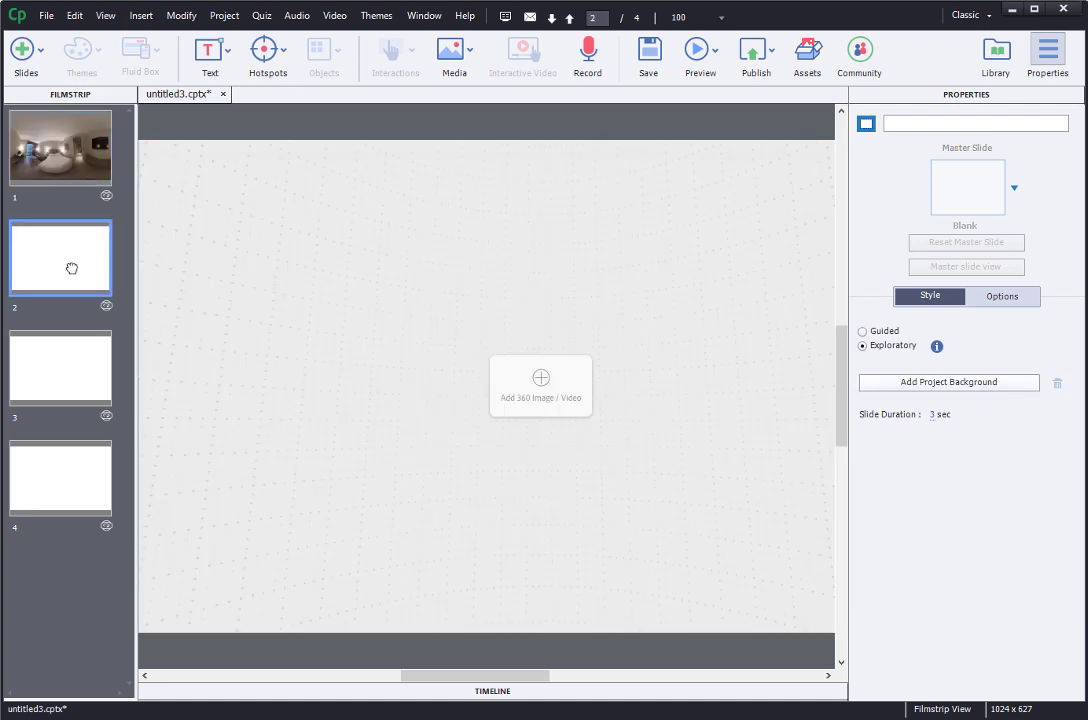
left_click(539, 382)
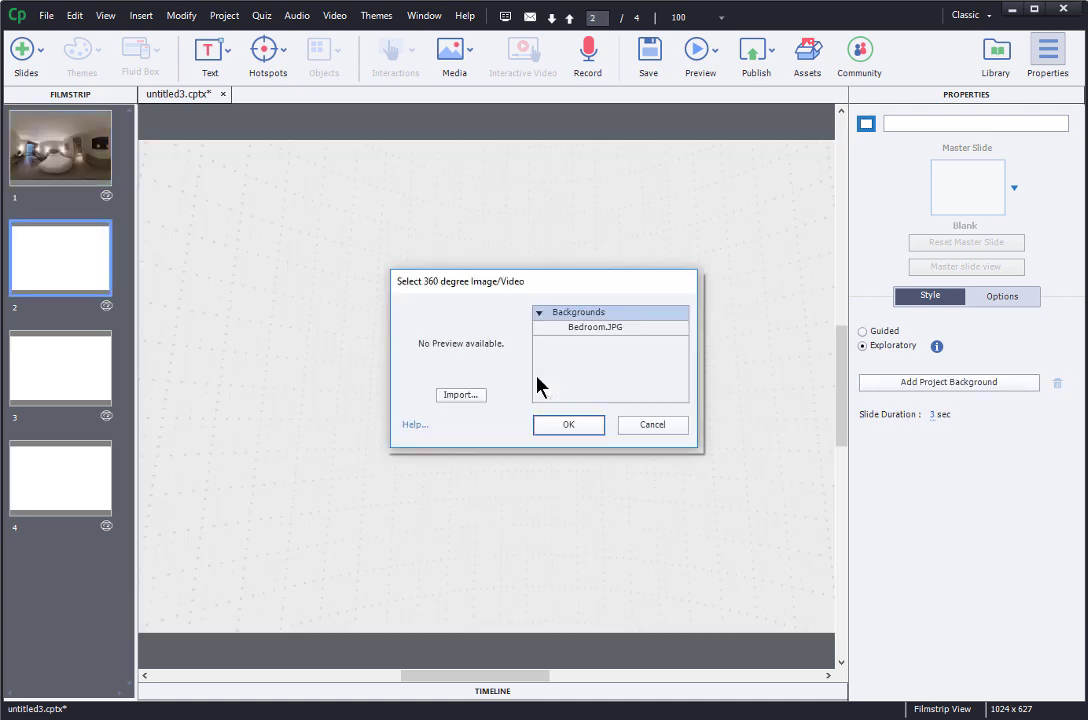
left_click(461, 394)
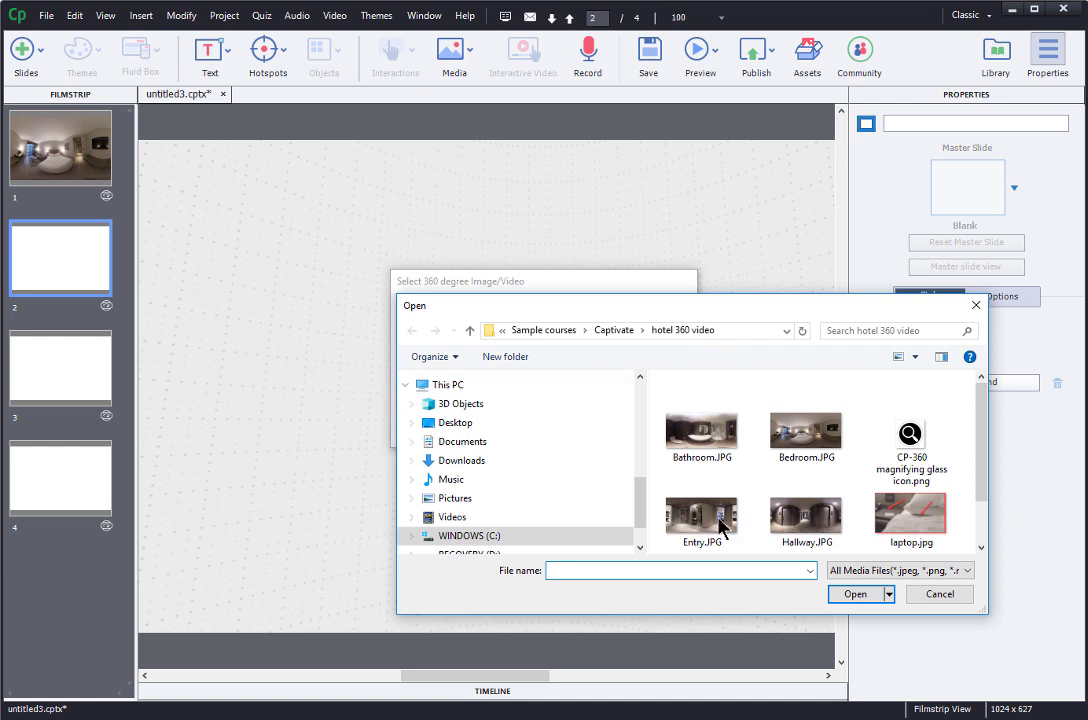
left_click(730, 520)
left_click(858, 597)
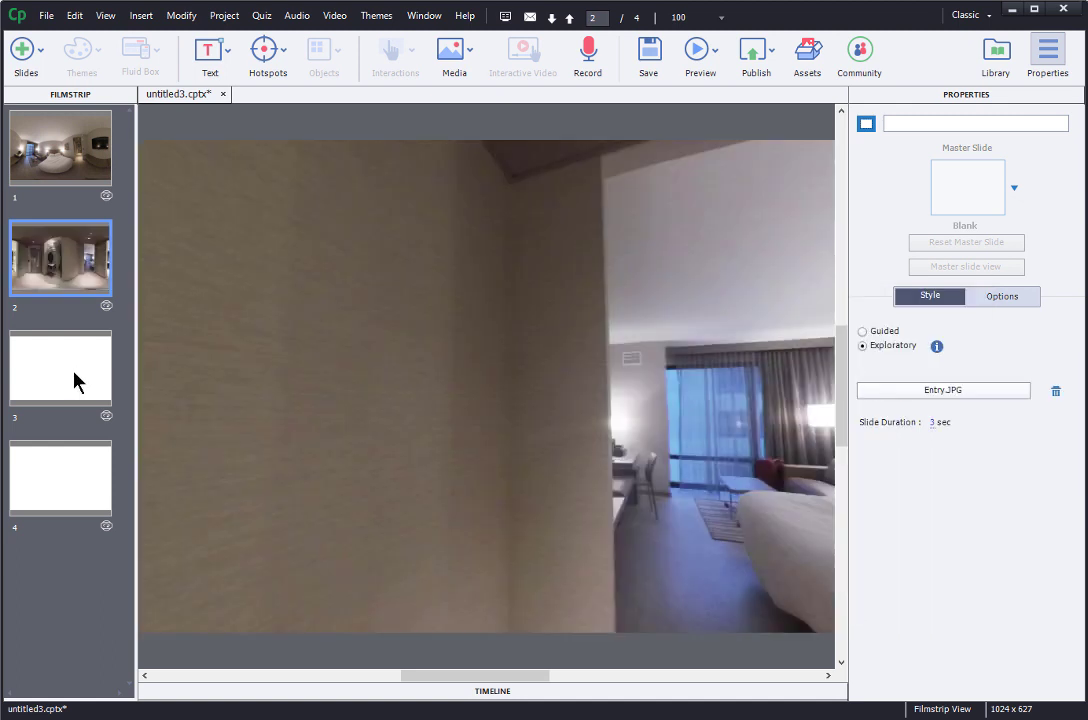
- Import Bathroom.JPG as the 360 image on slide 3
left_click(75, 382)
left_click(542, 389)
left_click(470, 400)
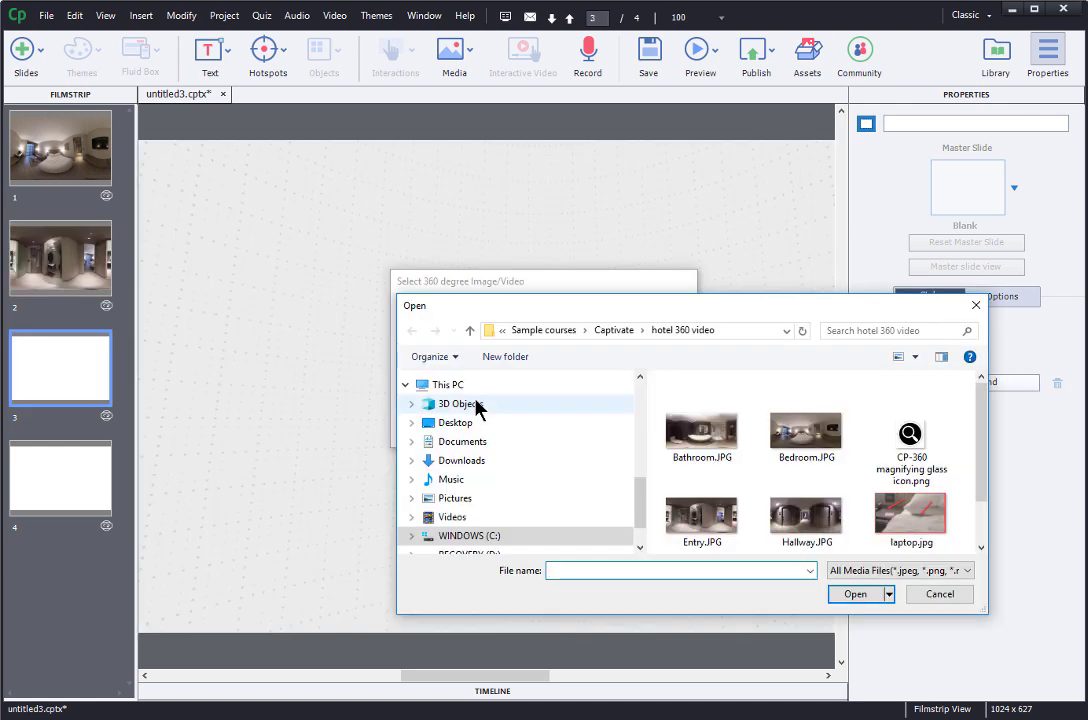
left_click(701, 440)
left_click(855, 594)
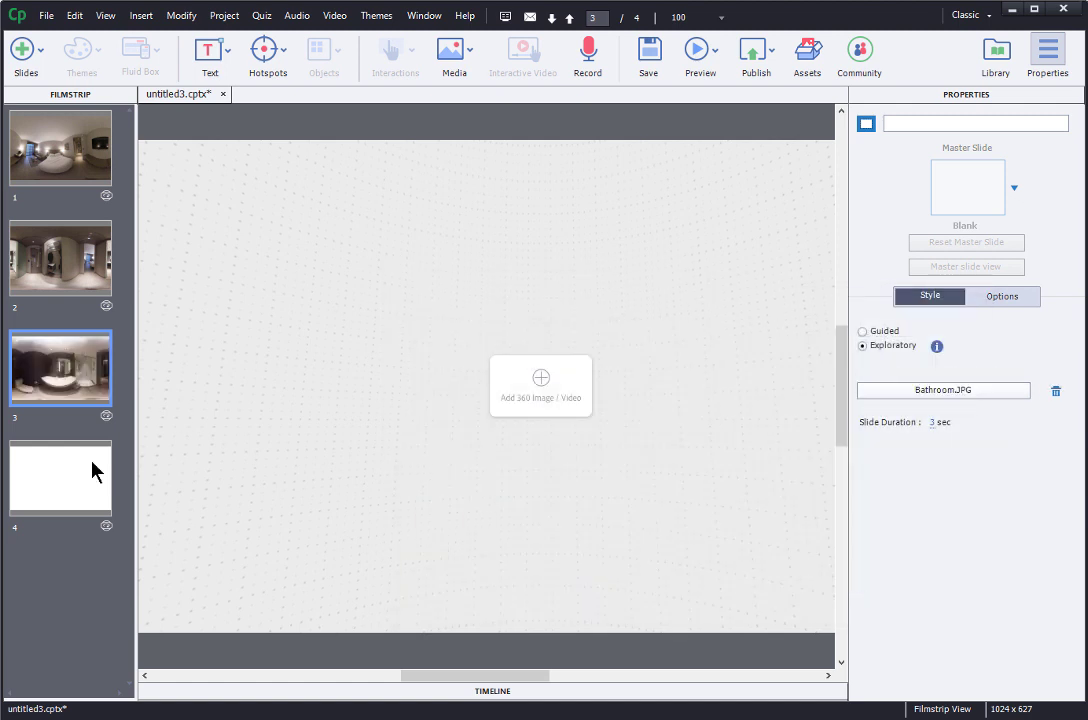
- Import Hallway.JPG as the 360 image on slide 4
left_click(66, 465)
left_click(544, 390)
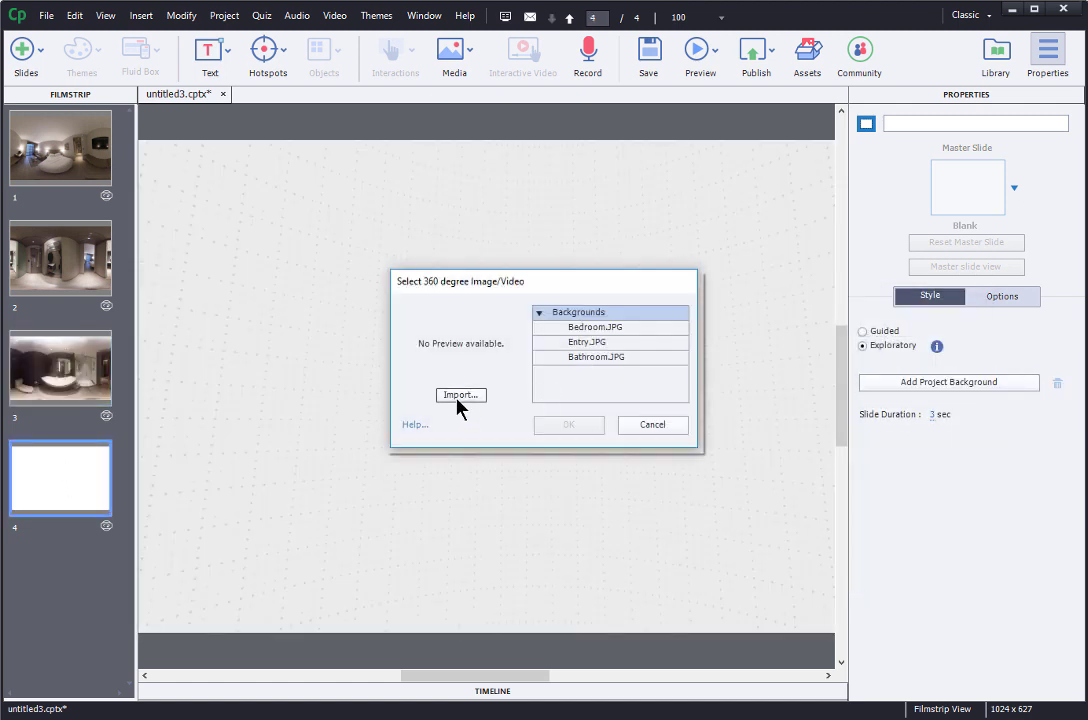
left_click(459, 396)
left_click(820, 537)
left_click(856, 598)
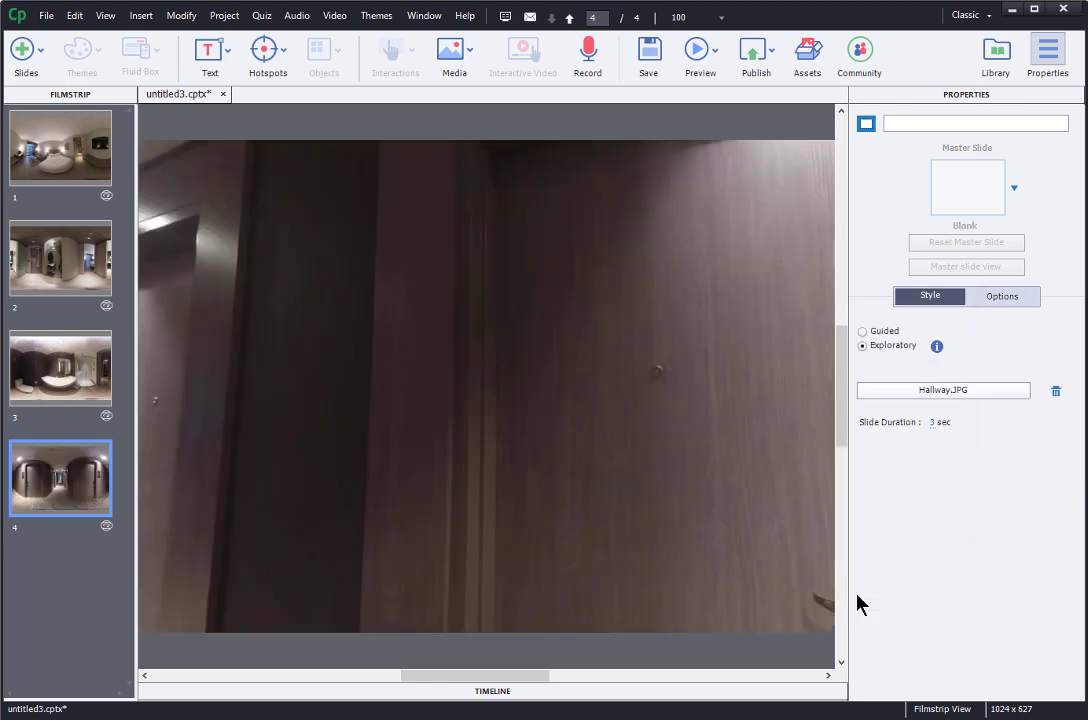
- Return to the bedroom slide, show it at 75% magnification and look around its 360 panorama
left_click(56, 130)
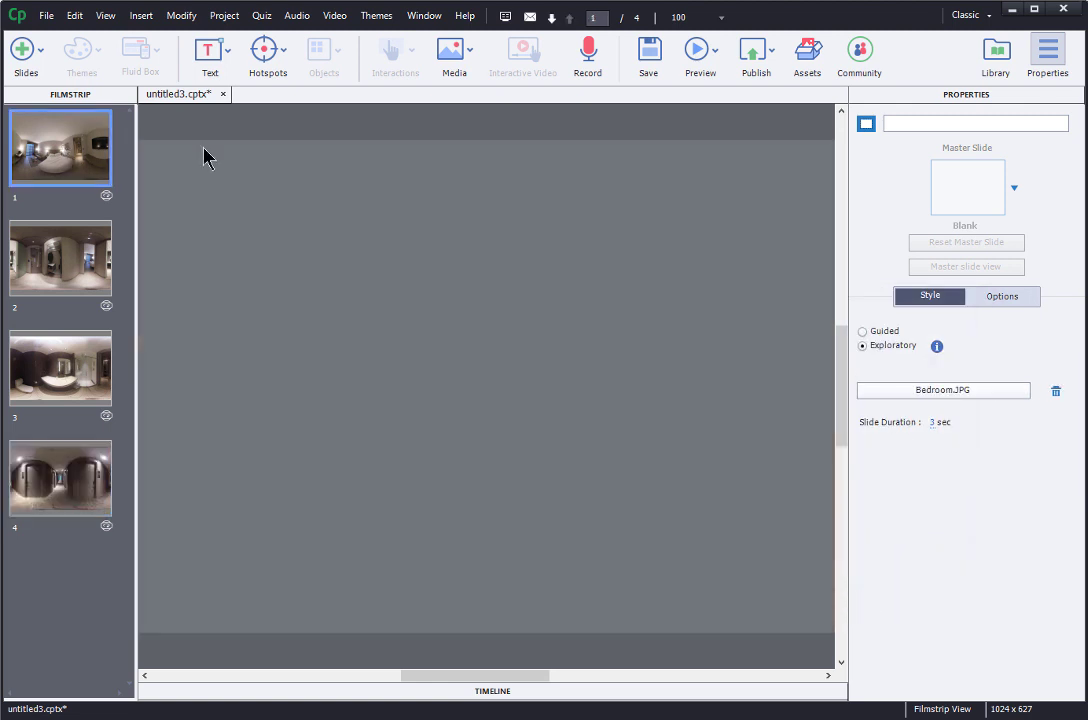
left_click(720, 18)
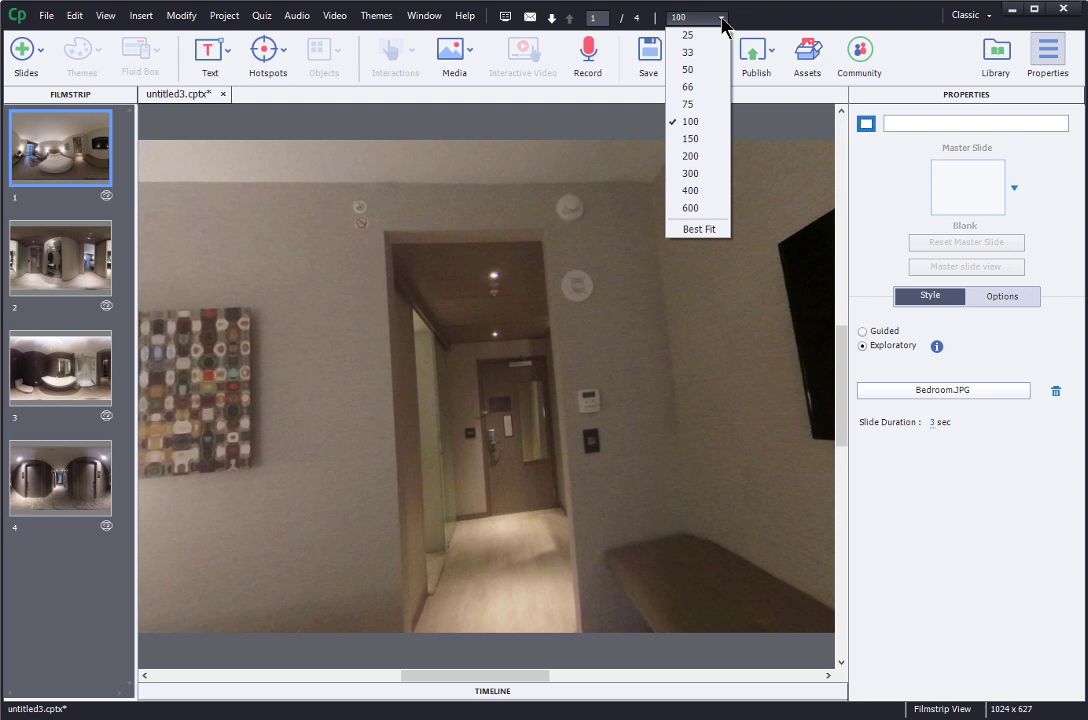
left_click(702, 104)
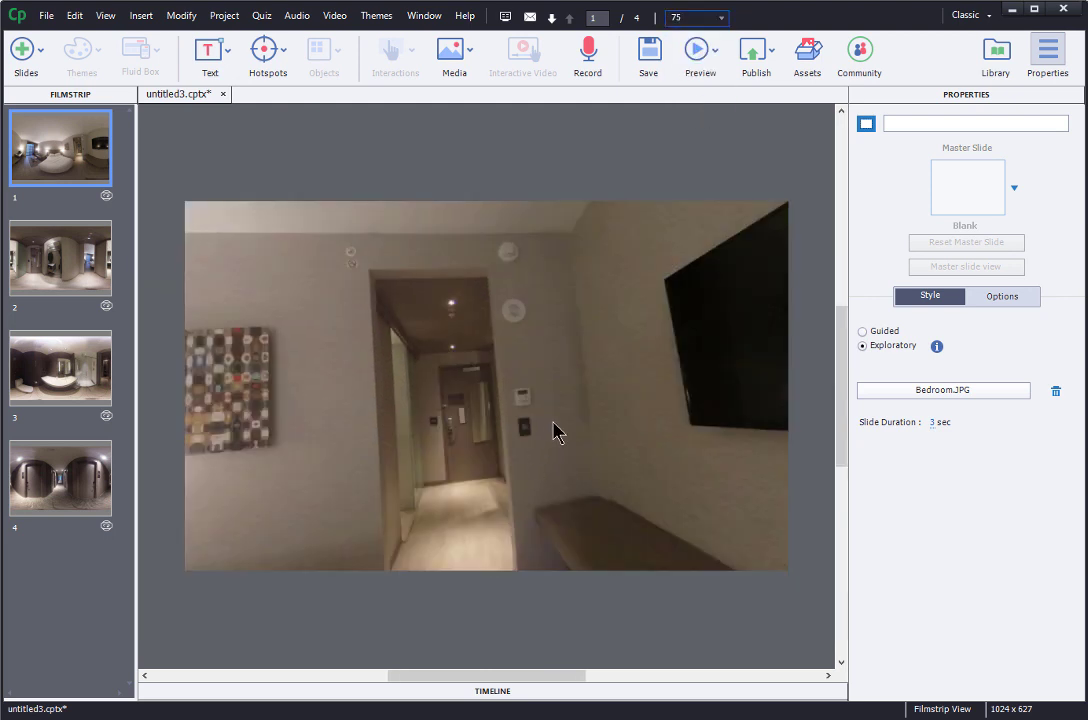
left_click_drag(580, 425, 316, 389)
left_click_drag(639, 393, 376, 440)
left_click_drag(672, 412, 385, 155)
left_click_drag(532, 431, 279, 346)
left_click_drag(593, 353, 495, 390)
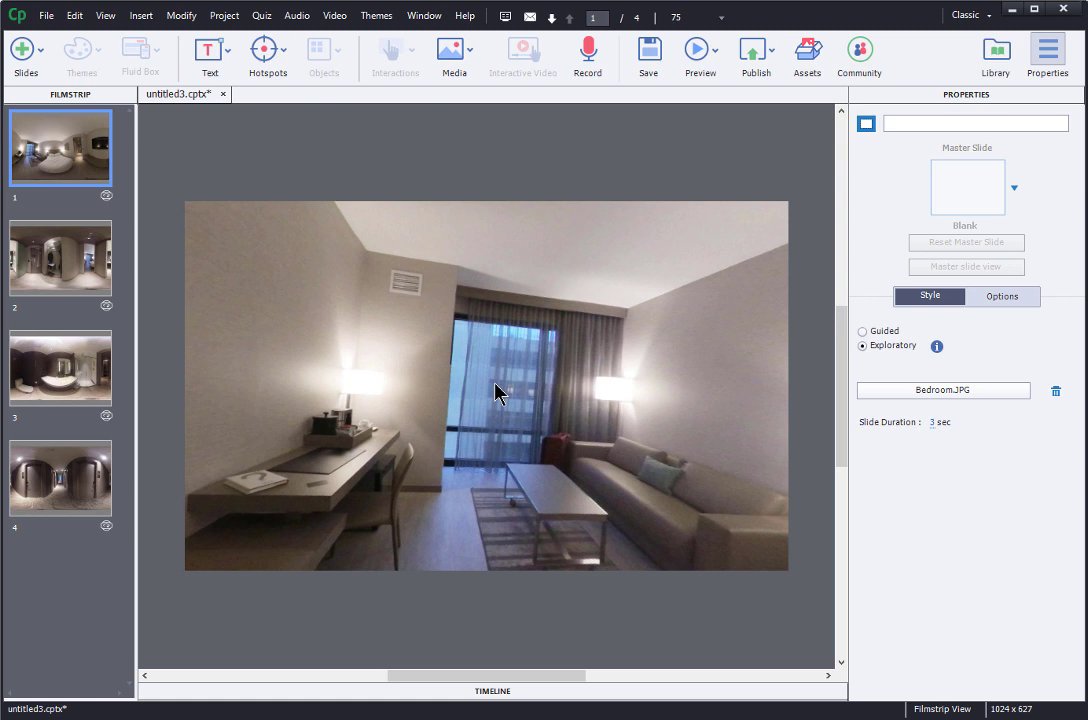
- Add an exclamation-mark hotspot on the wall just above the book on the bedroom desk
left_click(285, 56)
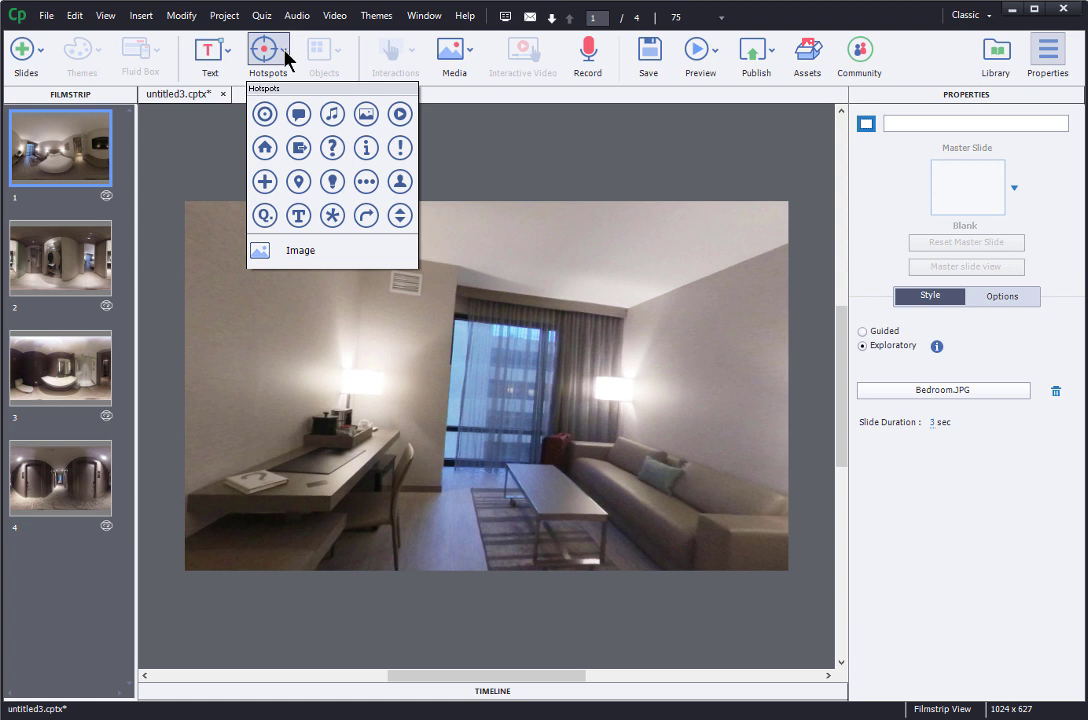
left_click(399, 149)
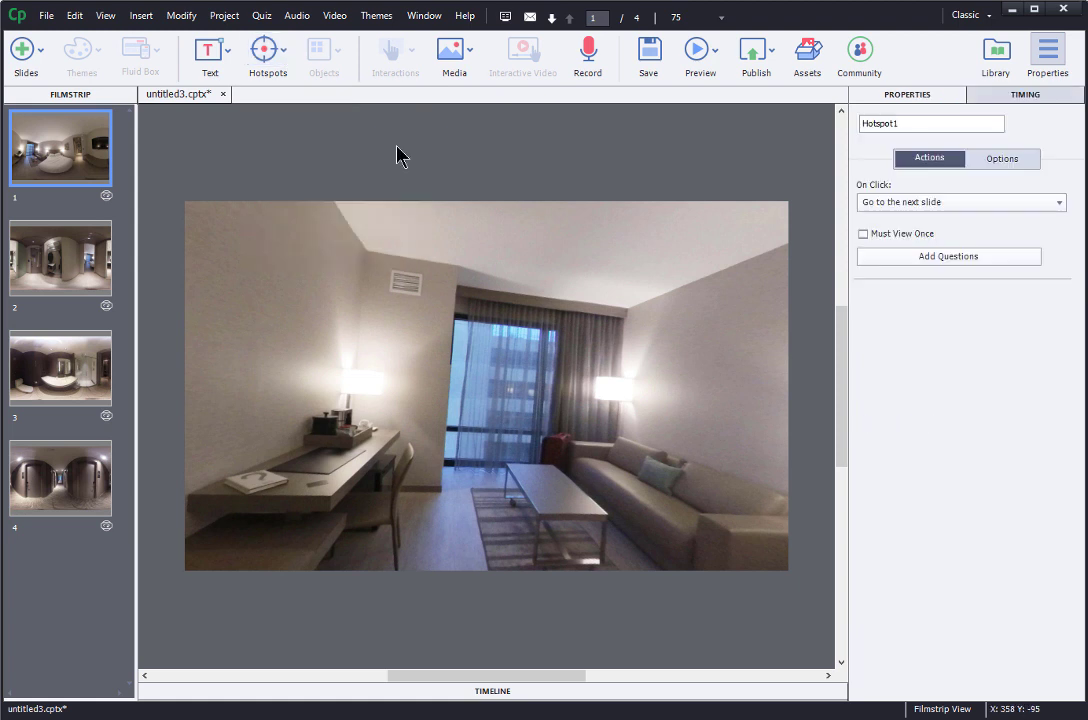
left_click_drag(490, 398, 630, 456)
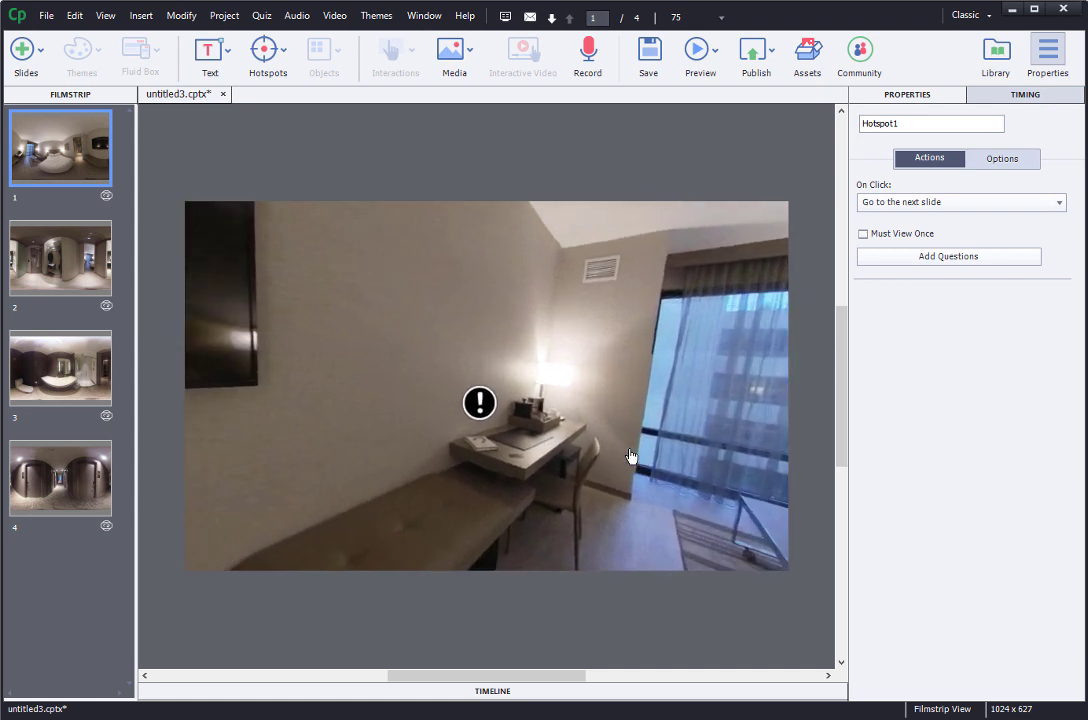
left_click_drag(625, 465, 292, 428)
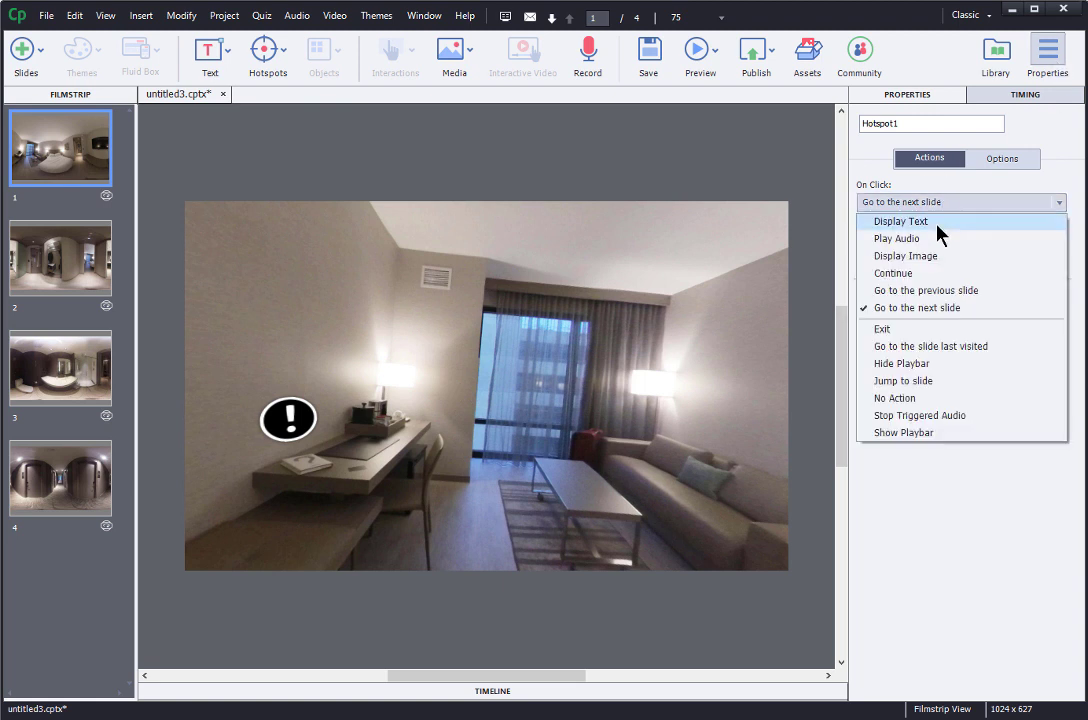
- Make the desk hotspot display the text "Books are one of the most common items left behind in a hotel room. Be sure to check all the tables!"
left_click(937, 223)
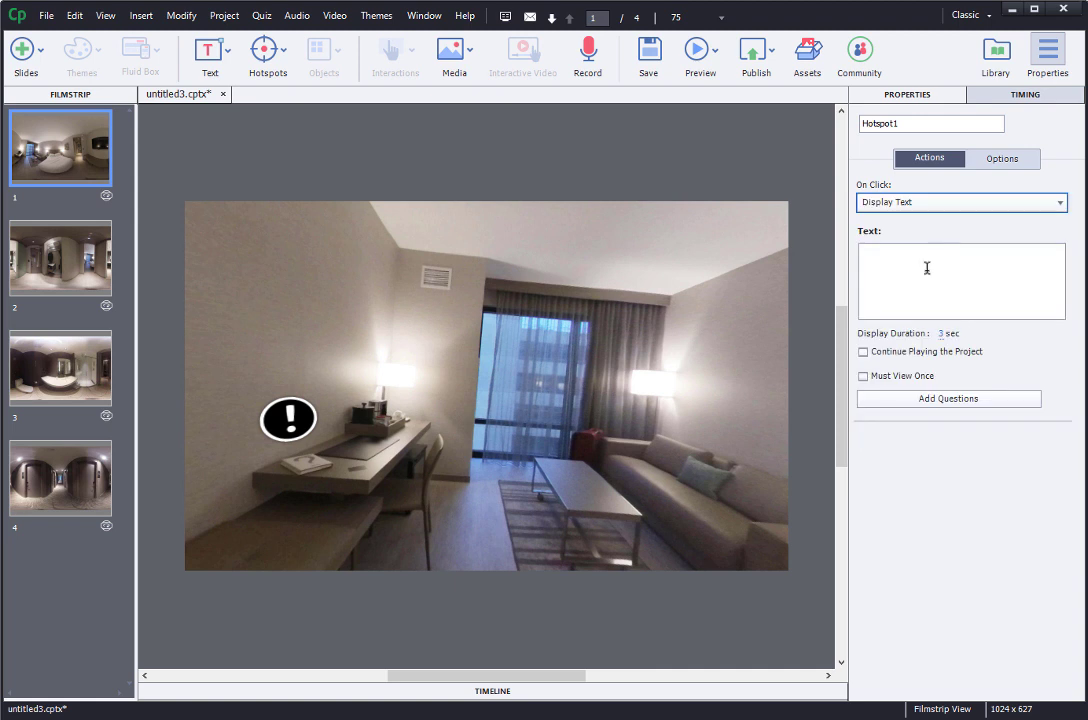
left_click(927, 259)
type("Books are one of the most common items left behind in a hotel room. Be sure to check all the tables!")
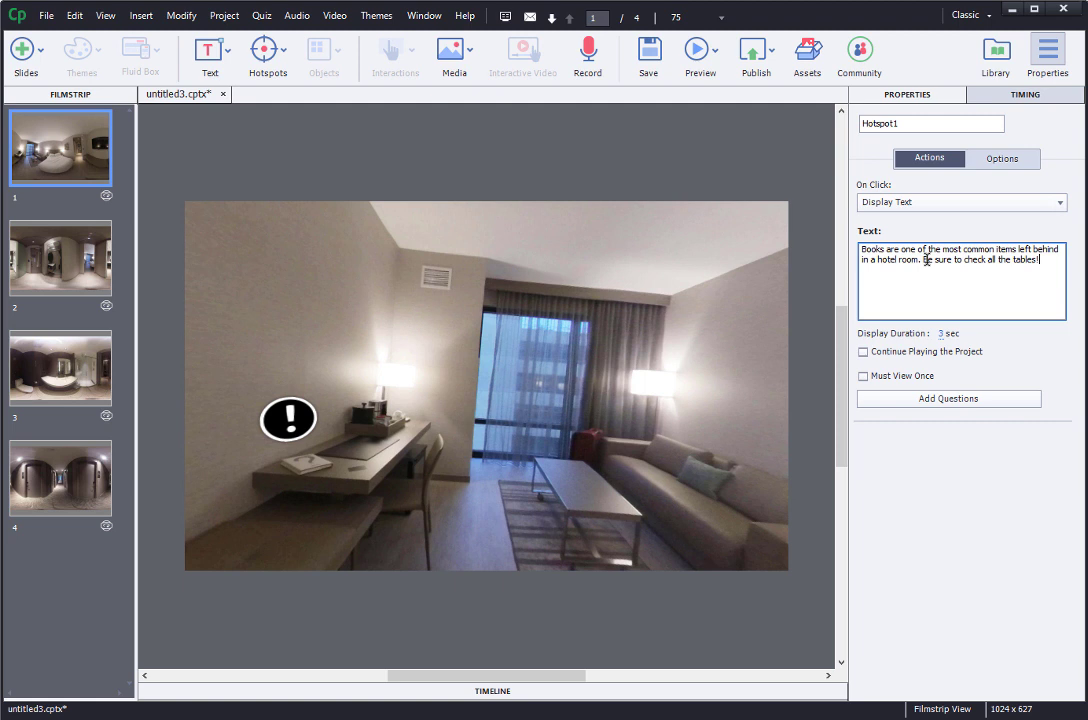
- Set the display duration of the desk hotspot's text to 6 seconds
left_click(941, 334)
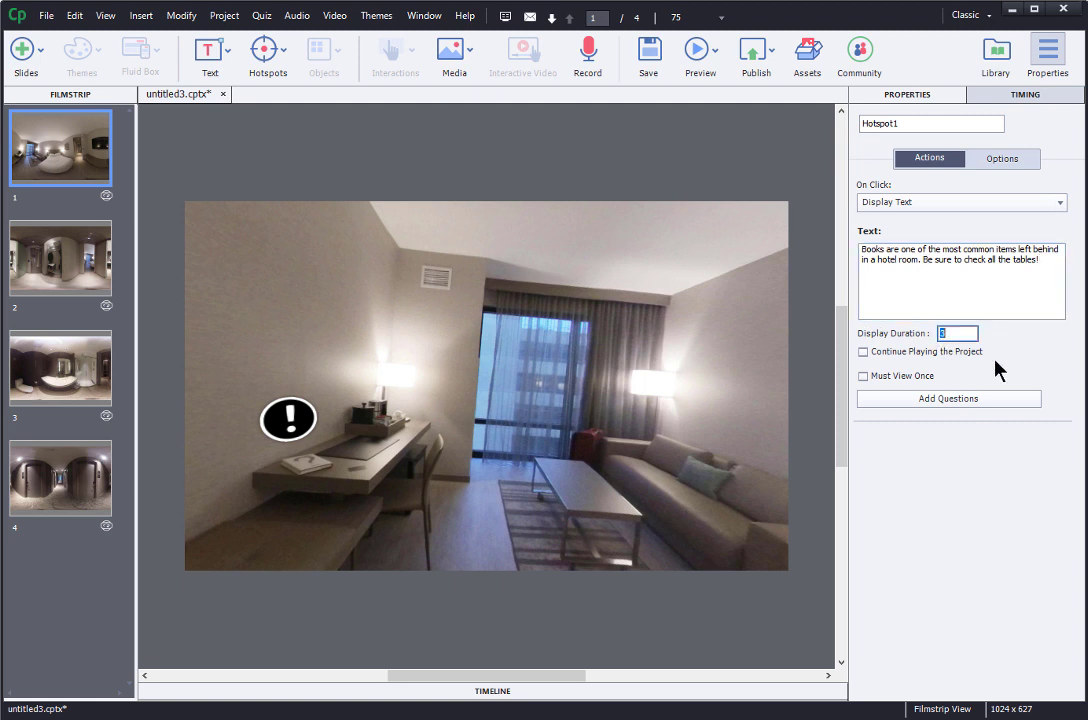
type("6")
key("Return")
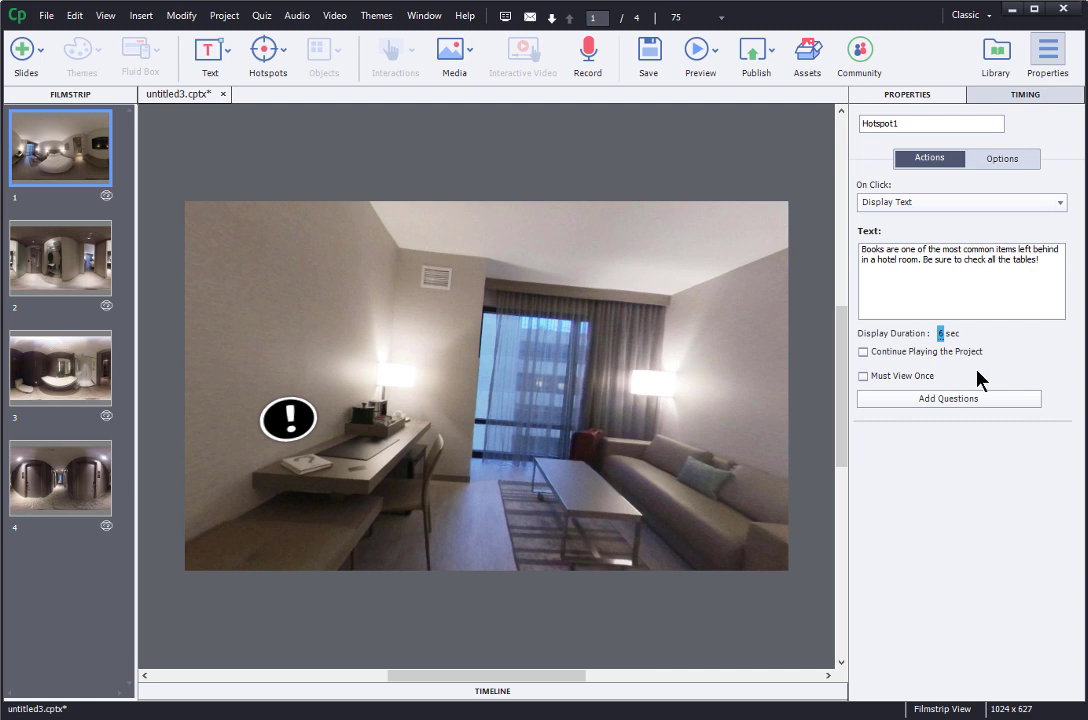
- Add a second exclamation-mark hotspot over the pillow on the sofa side of the bed
left_click_drag(685, 449, 437, 404)
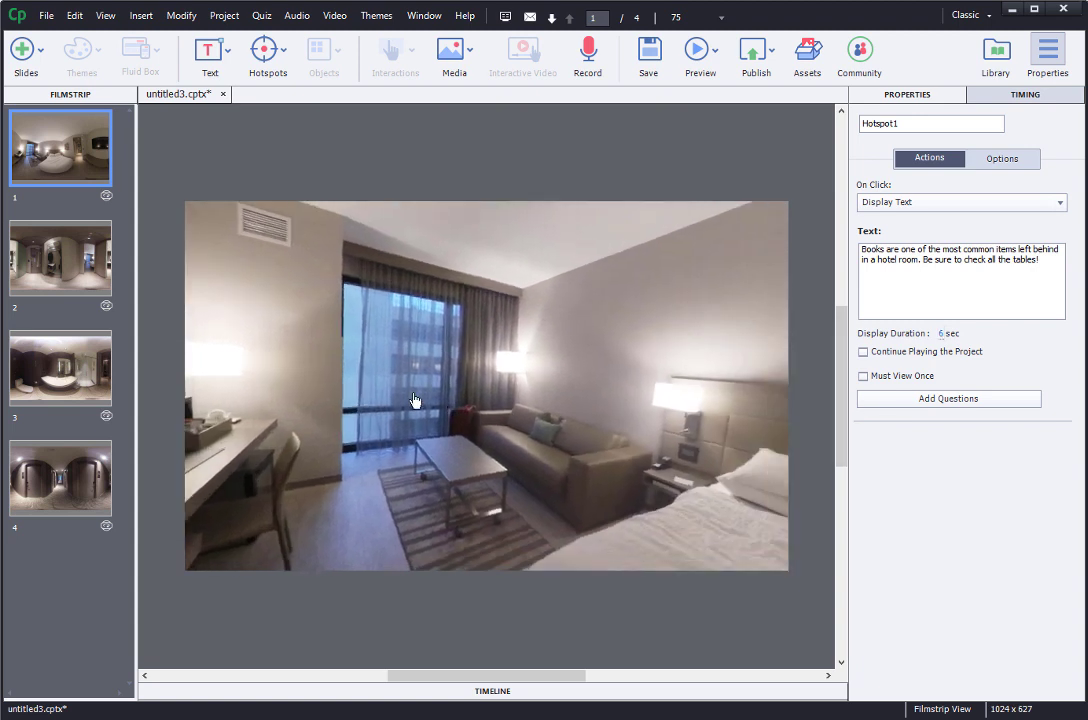
left_click_drag(636, 409, 461, 408)
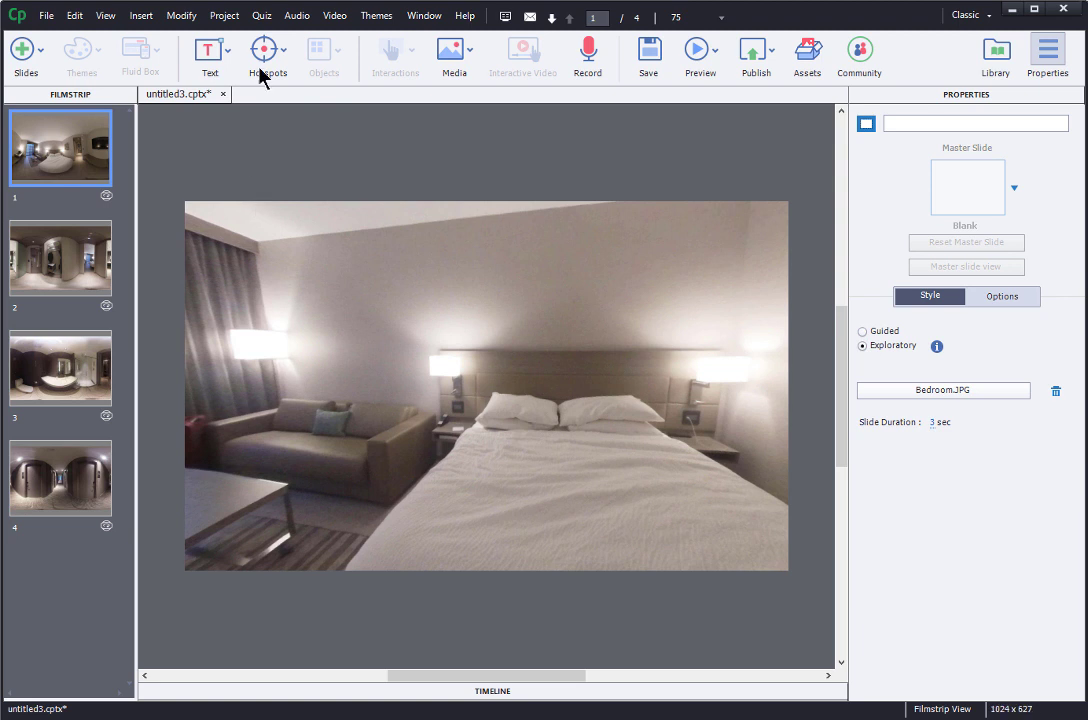
left_click(283, 49)
left_click(400, 148)
left_click_drag(513, 393, 541, 407)
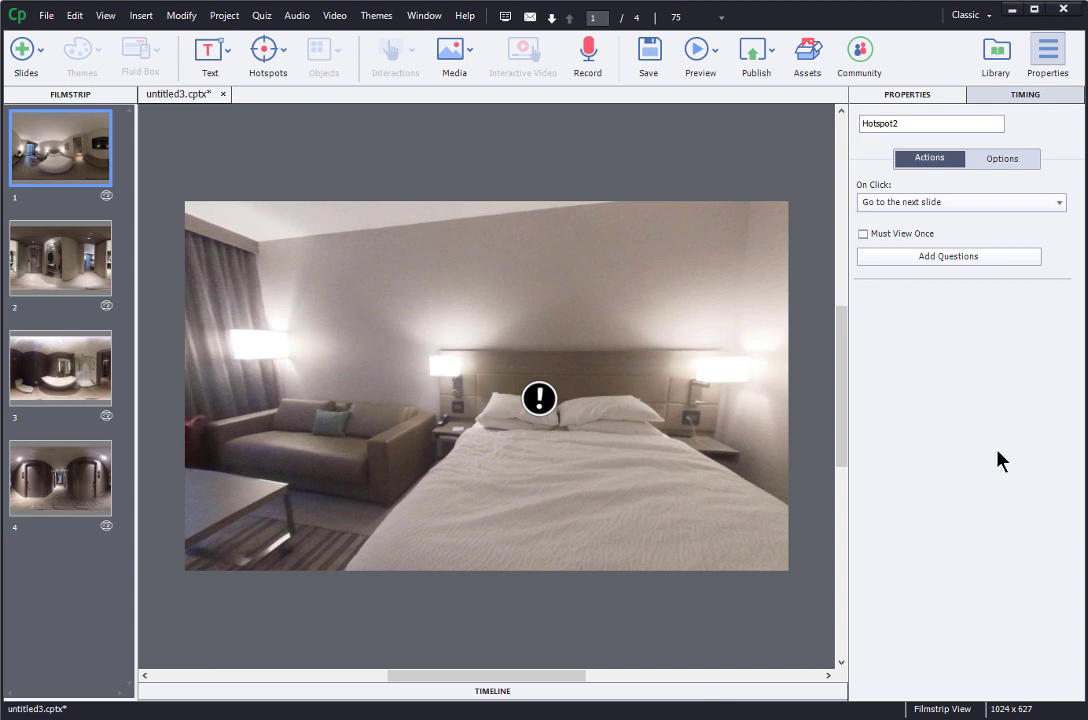
- Make the pillow hotspot display text "Believe it or not, there's a laptop hidden under this pillow" plus a reminder to collect hidden valuables before leaving
left_click(954, 204)
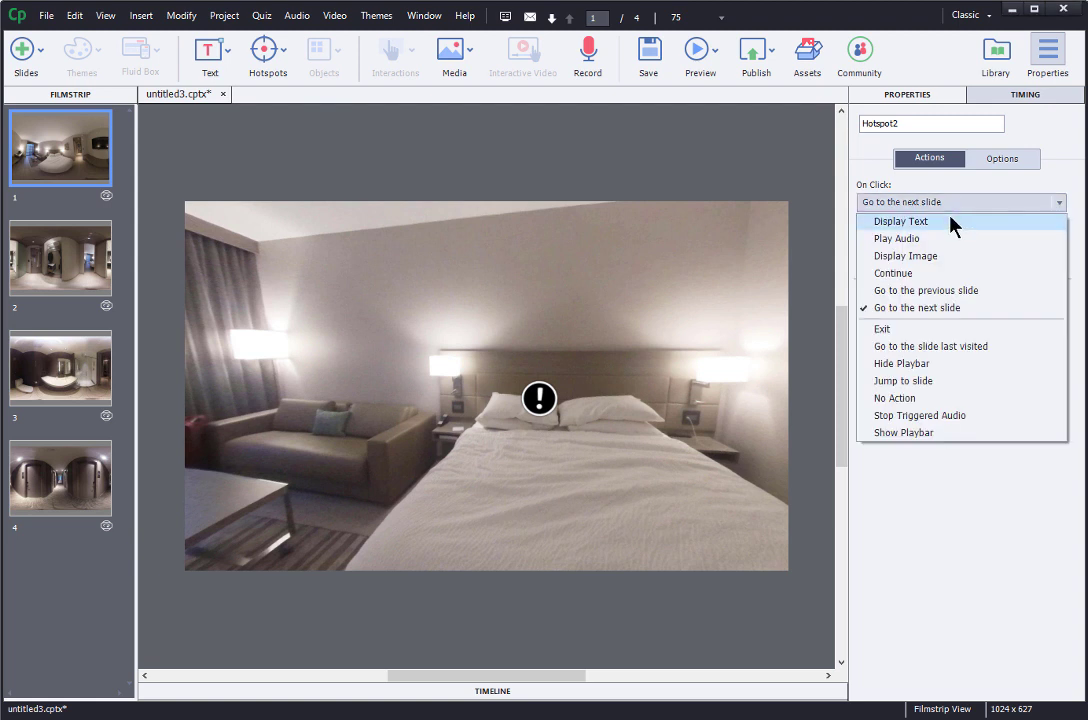
left_click(950, 221)
left_click(940, 251)
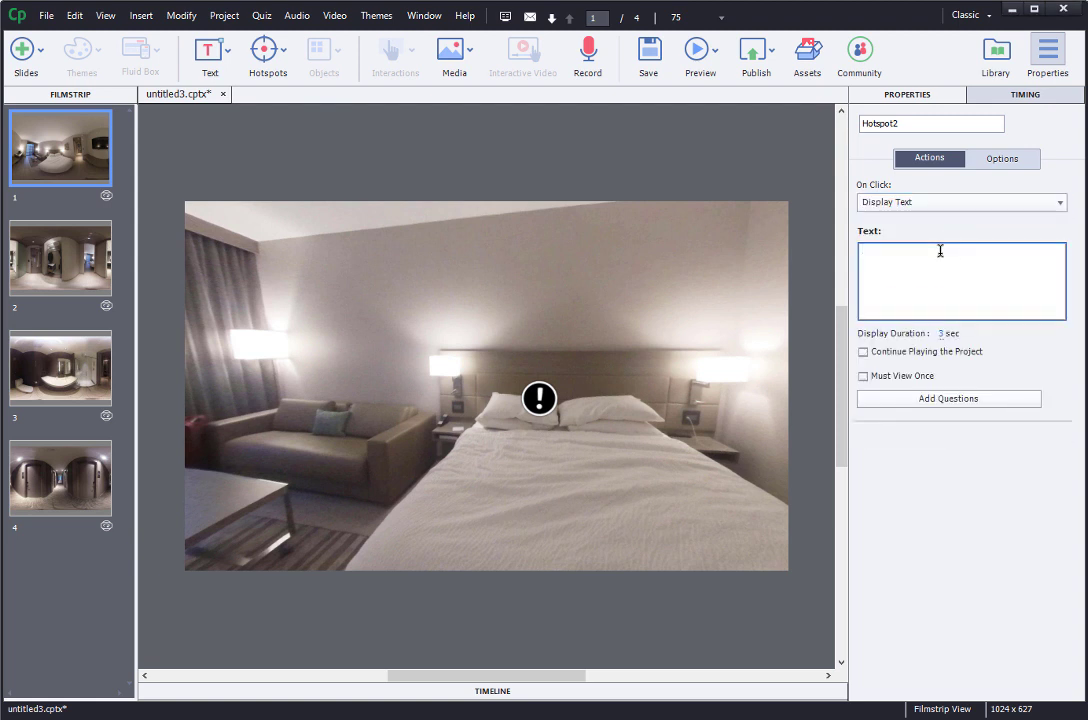
type("Believe it or not, there's a laptop hidden under this pillow. It's common for people to tuck valuable items out of sight. If you do that, just remember to get them before you leave.")
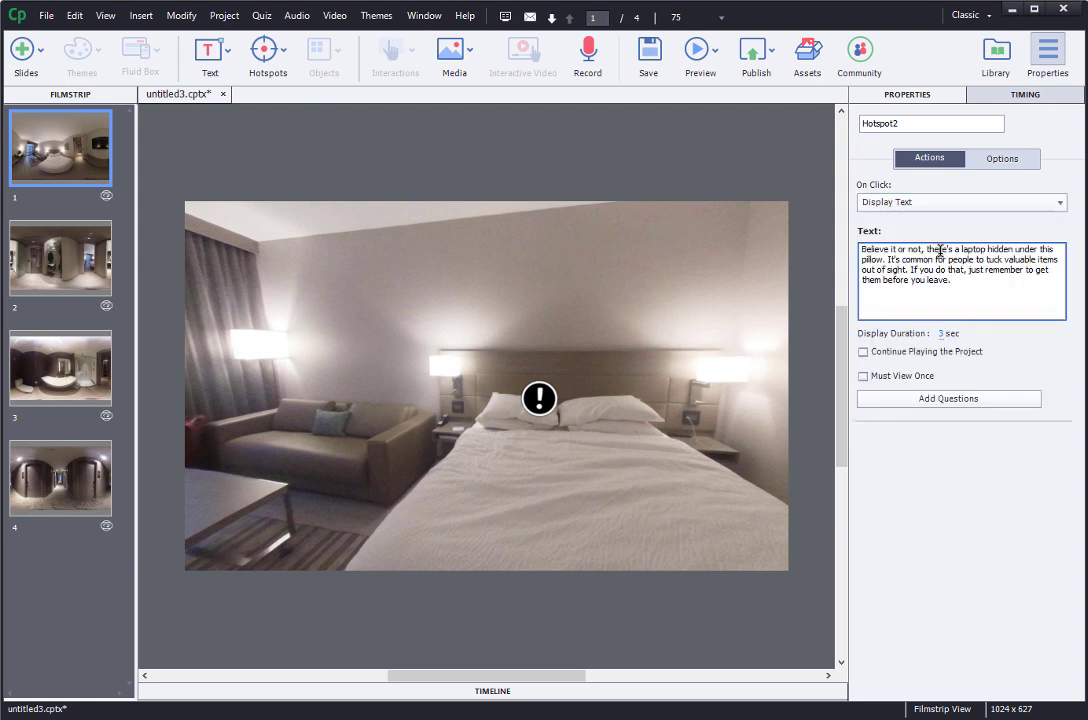
- Set the display duration of the pillow hotspot's text to 7 seconds
left_click(943, 334)
type("7")
key("Return")
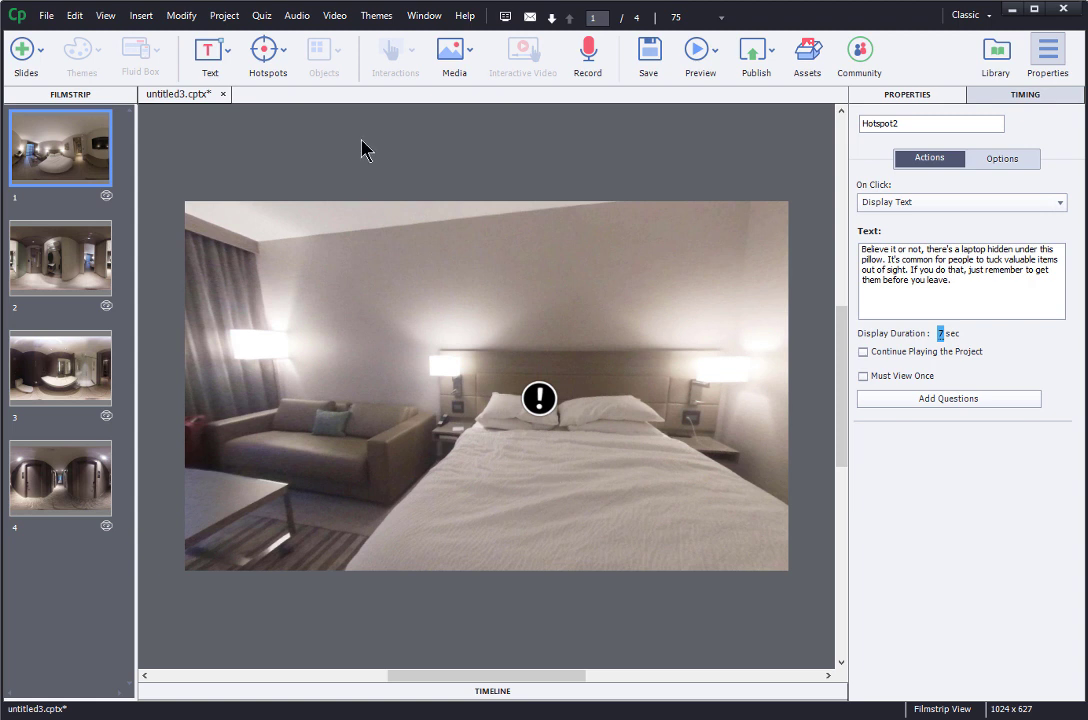
- Switch to PowerPoint to view the custom magnifying-glass icon, and return to Captivate
left_click(279, 52)
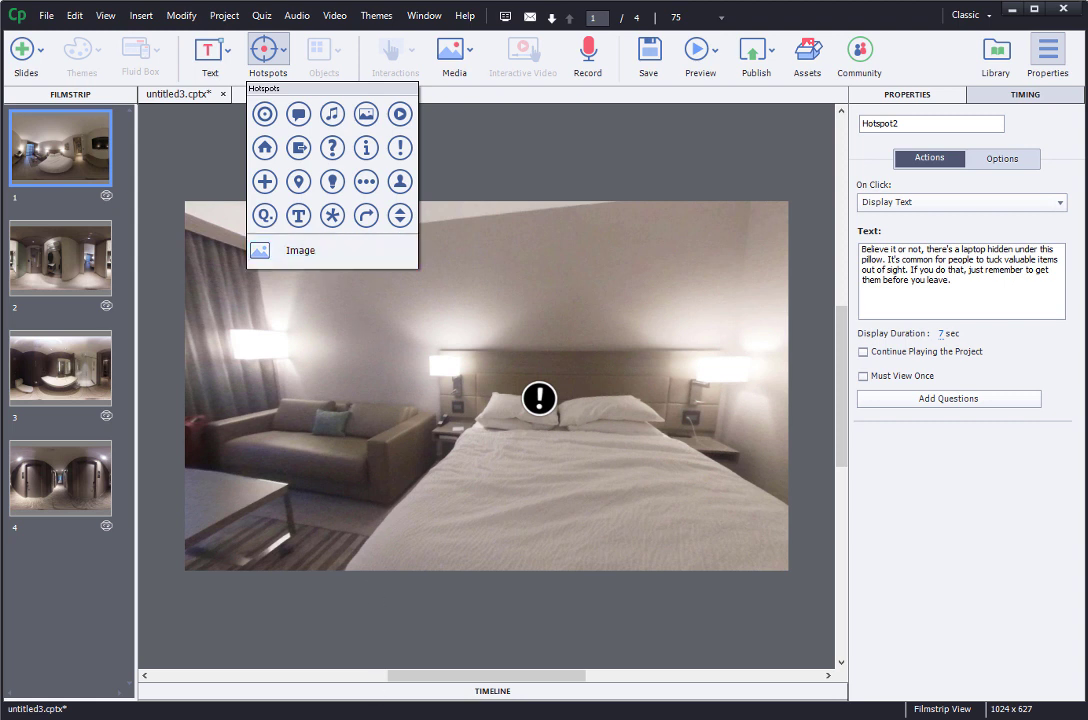
key("alt+Tab")
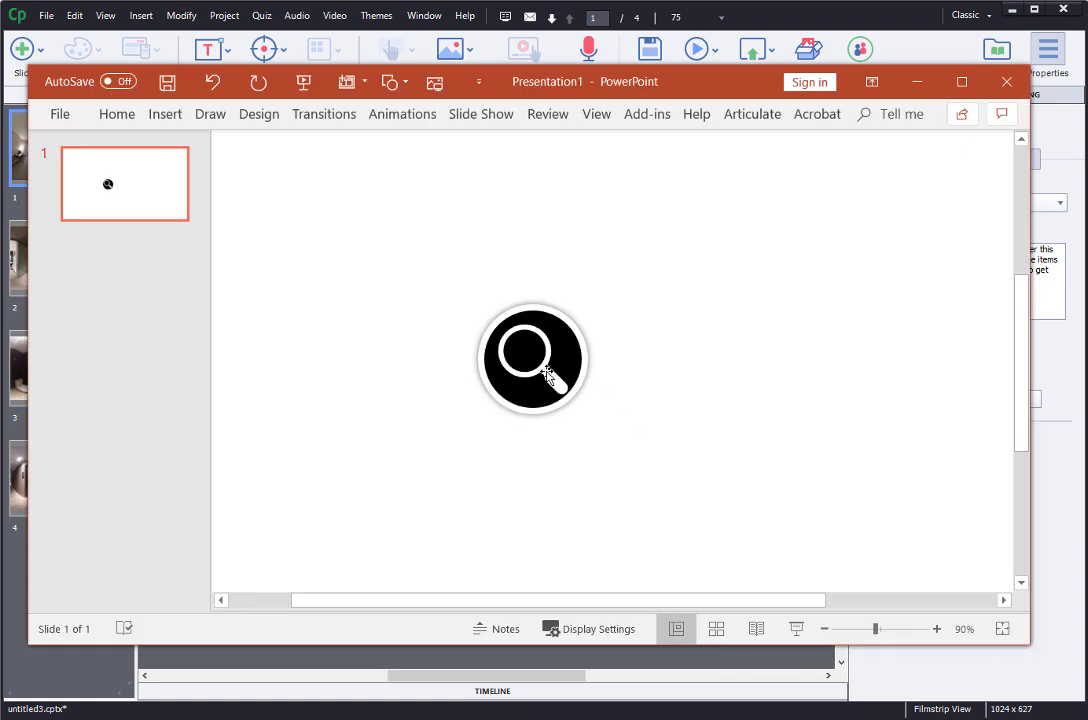
left_click(918, 84)
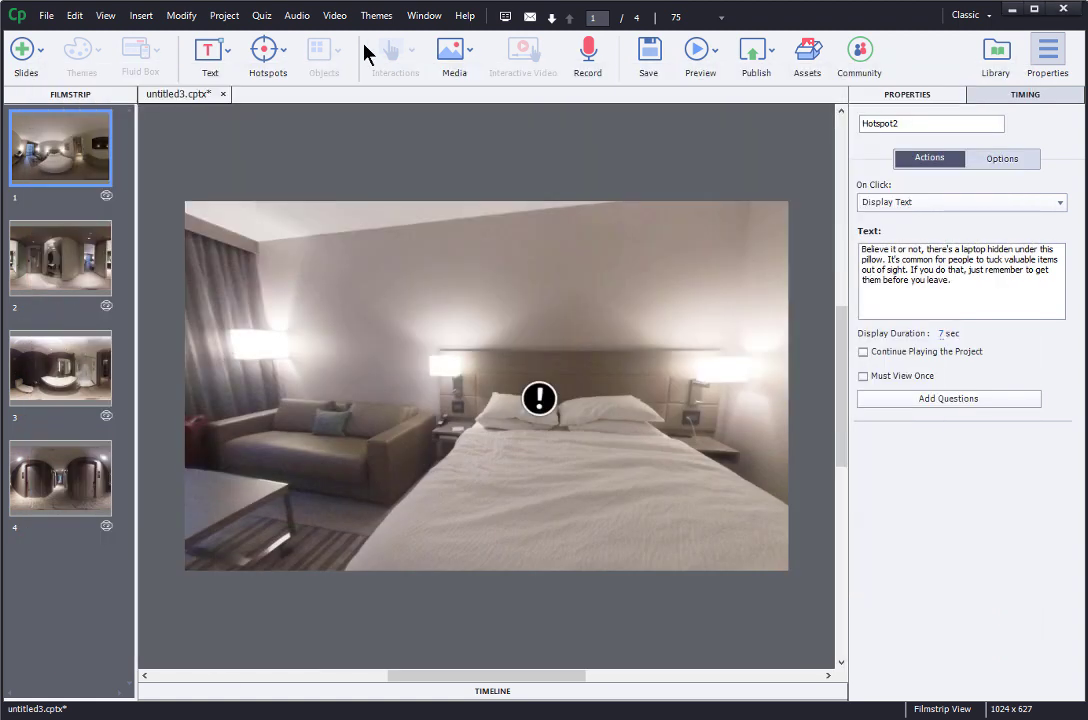
- Add an image hotspot using CP-360 magnifying glass icon.png, placed just above the pillow near the sofa-side lamp
left_click(283, 51)
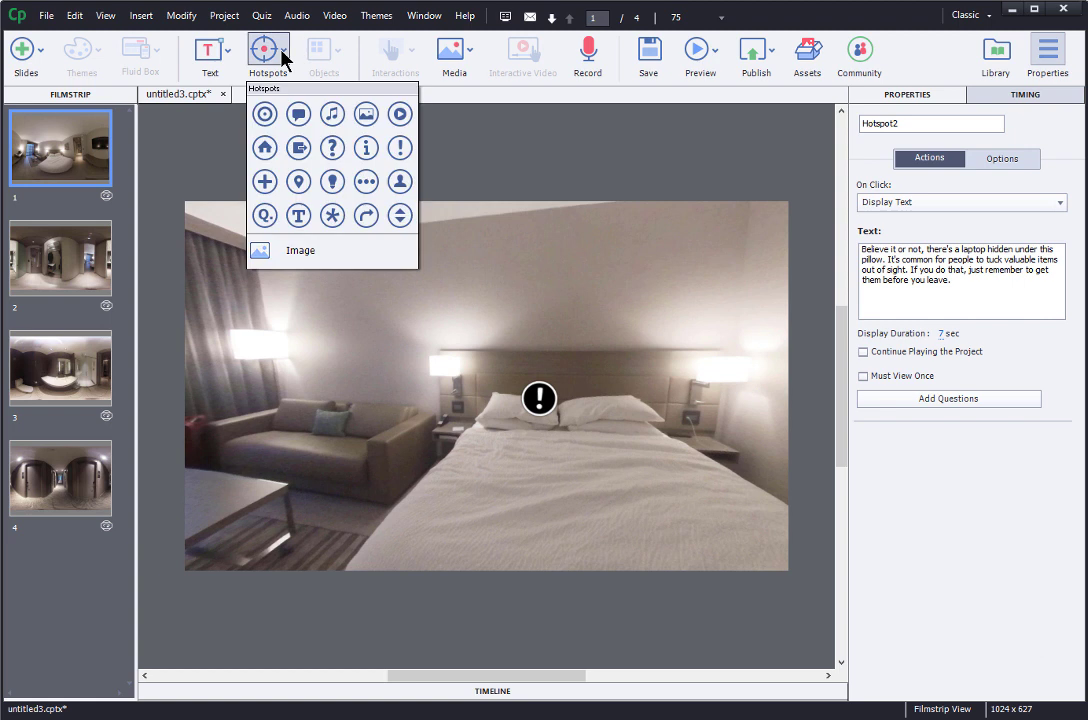
left_click(316, 260)
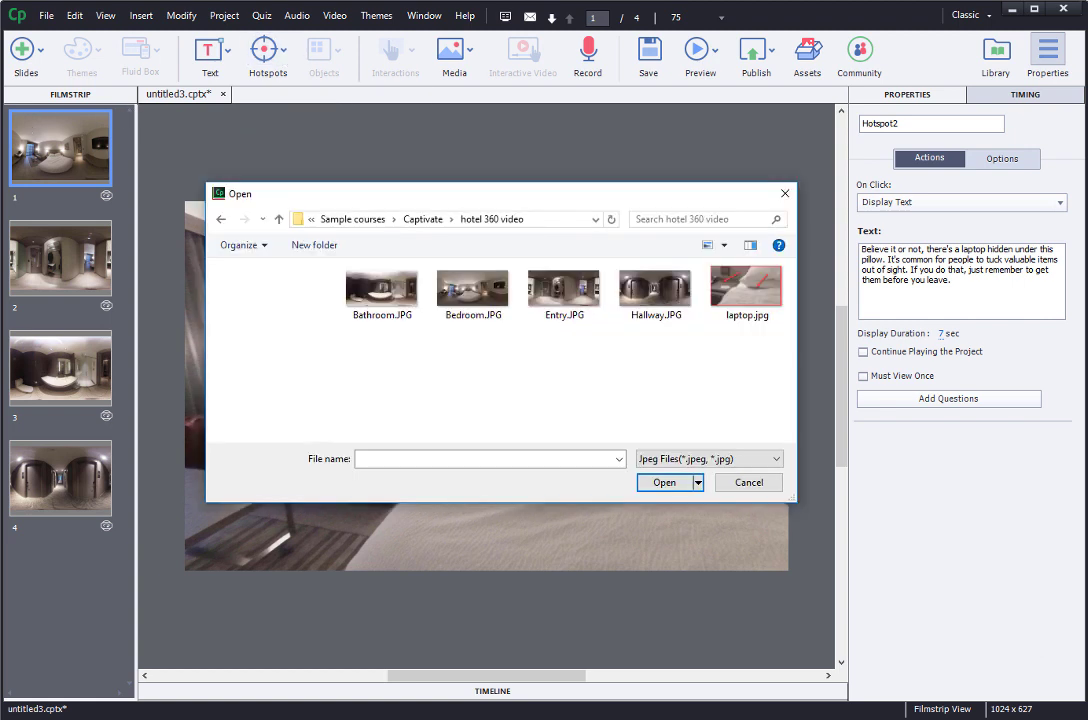
left_click(777, 460)
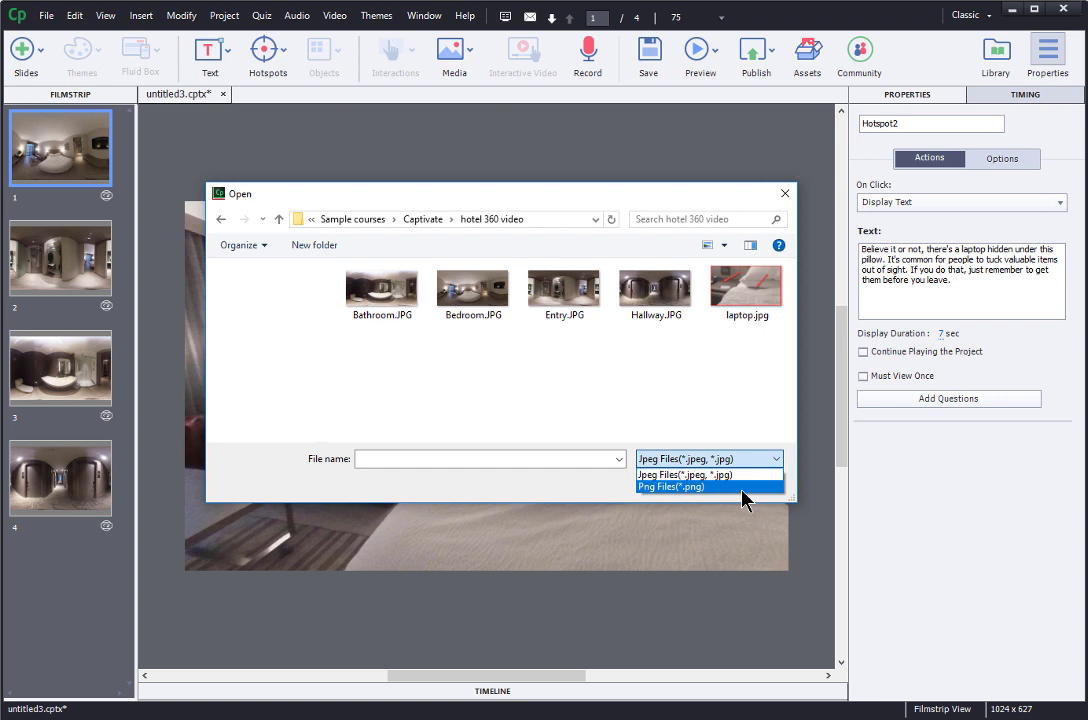
left_click(743, 487)
left_click(385, 326)
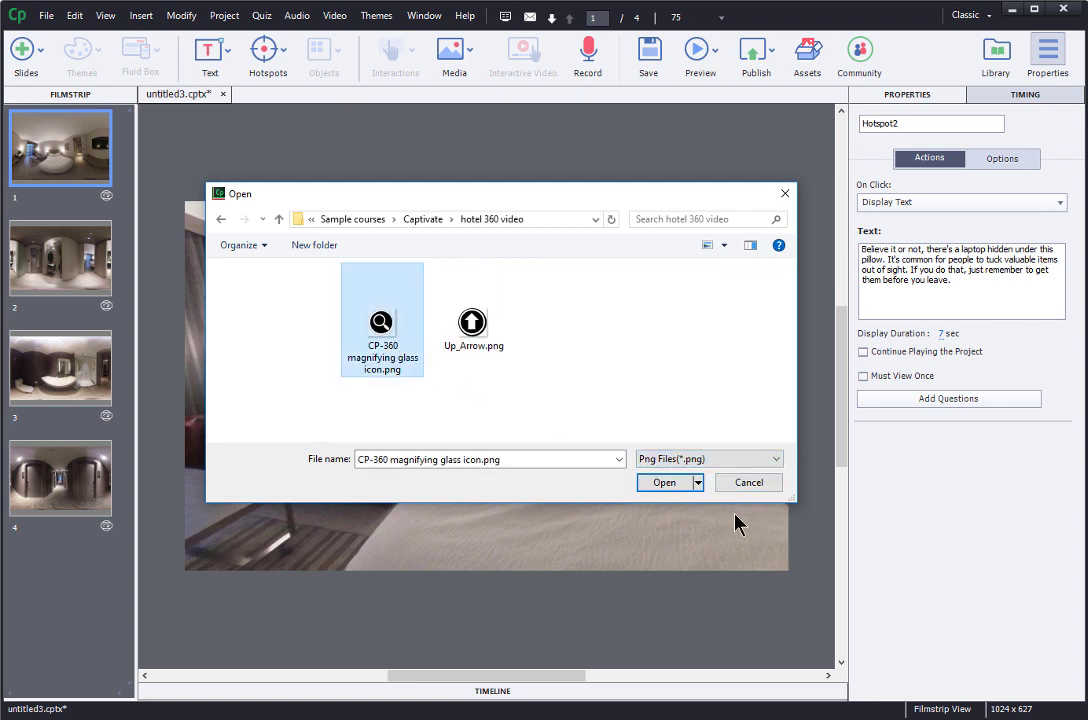
left_click(668, 485)
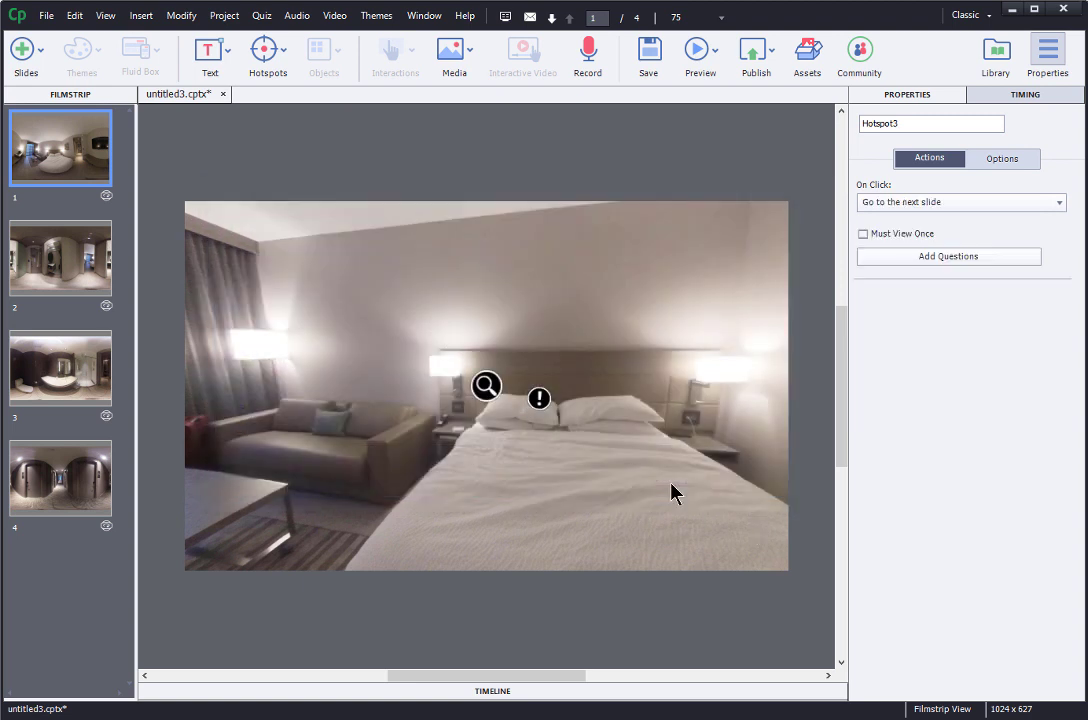
mouse_move(481, 378)
left_mouse_down()
mouse_move(384, 360)
mouse_move(524, 355)
mouse_move(480, 364)
mouse_move(483, 375)
left_mouse_up()
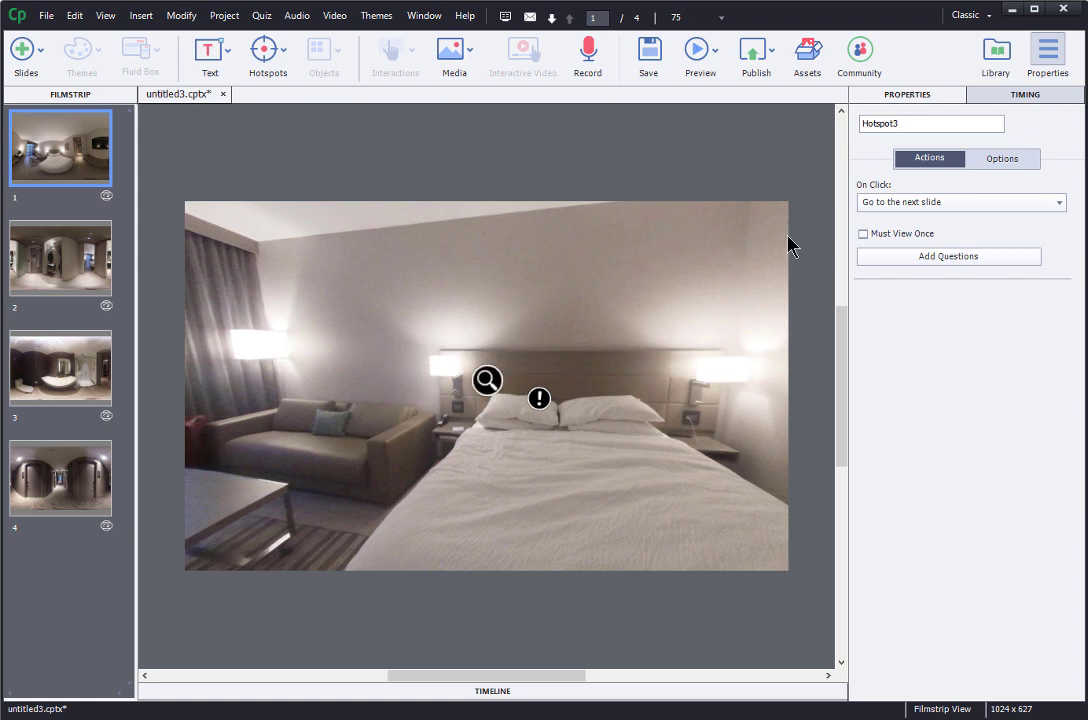
- Make the magnifying-glass hotspot display the image laptop.jpg for 6 seconds
left_click(962, 204)
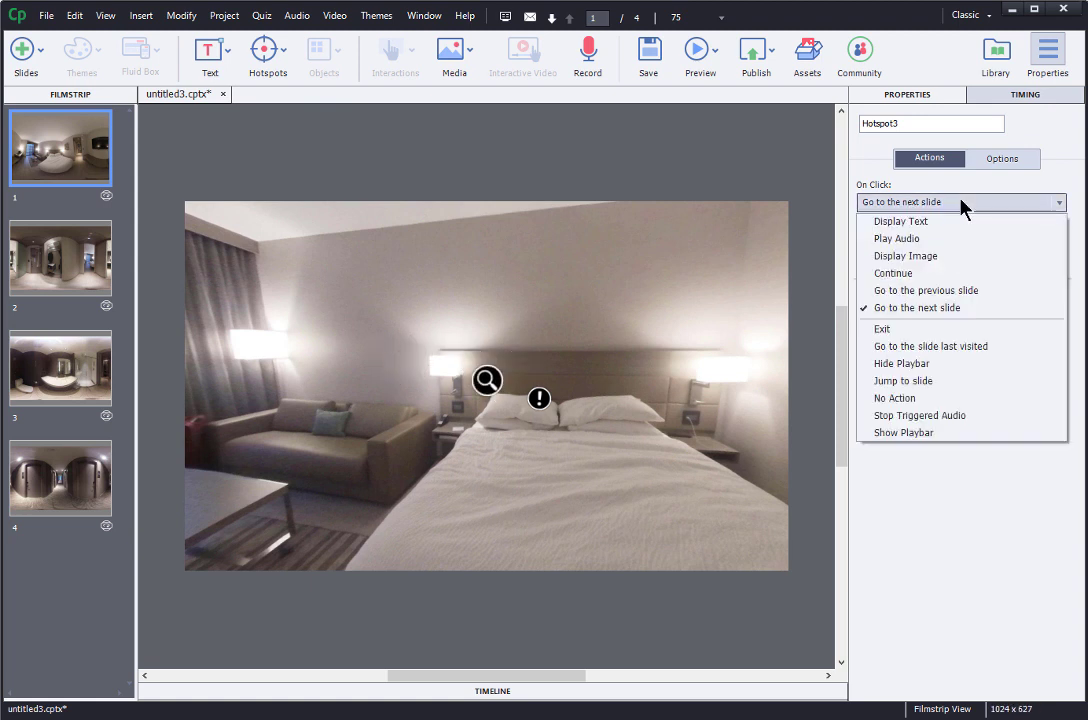
left_click(953, 260)
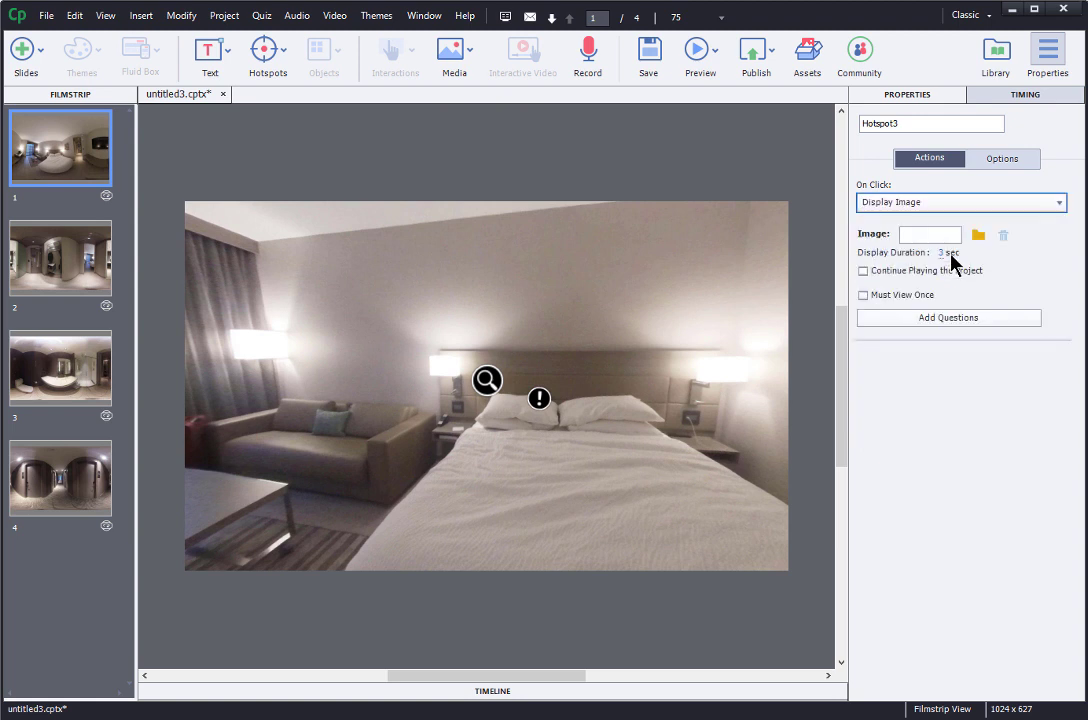
left_click(978, 236)
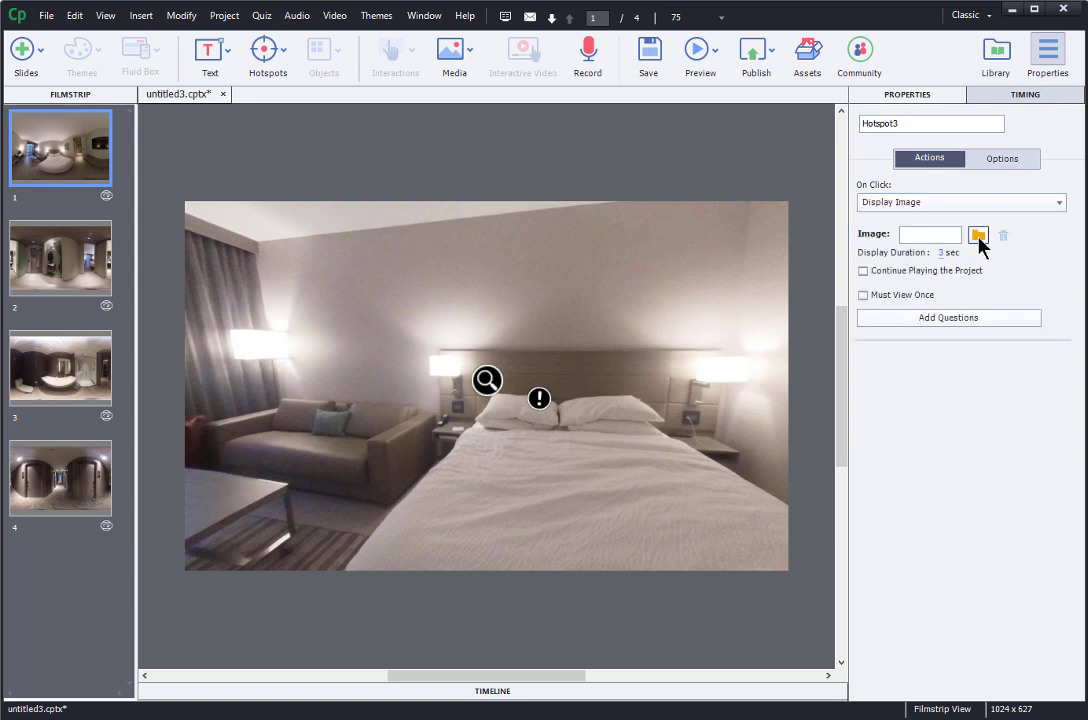
left_click(746, 292)
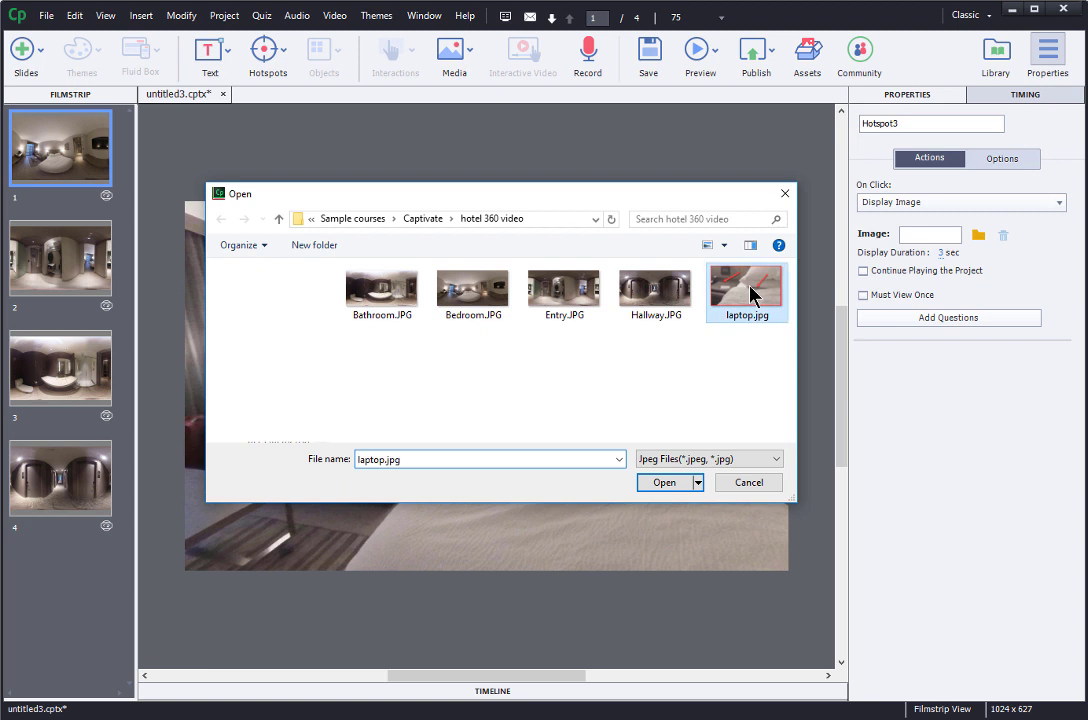
left_click(667, 484)
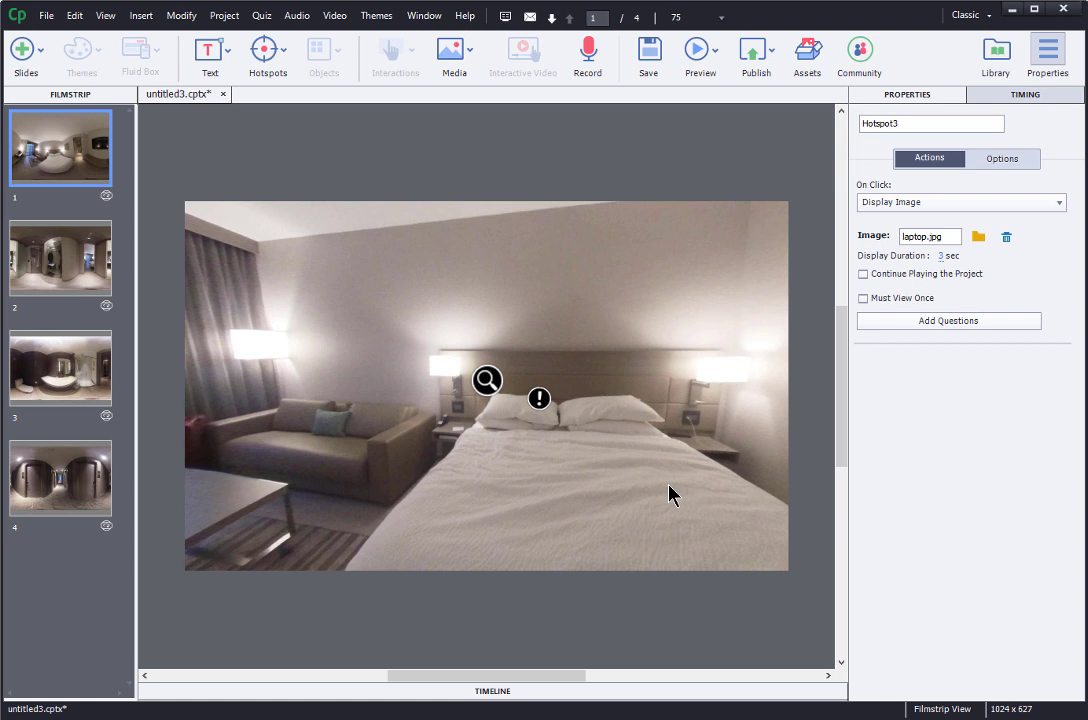
left_click(943, 256)
type("6")
key("Return")
- Insert an image hotspot using Up_Arrow.png from the hotel 360 video folder into the bedroom's view towards the entrance
left_click_drag(741, 452, 360, 442)
left_click_drag(630, 437, 323, 440)
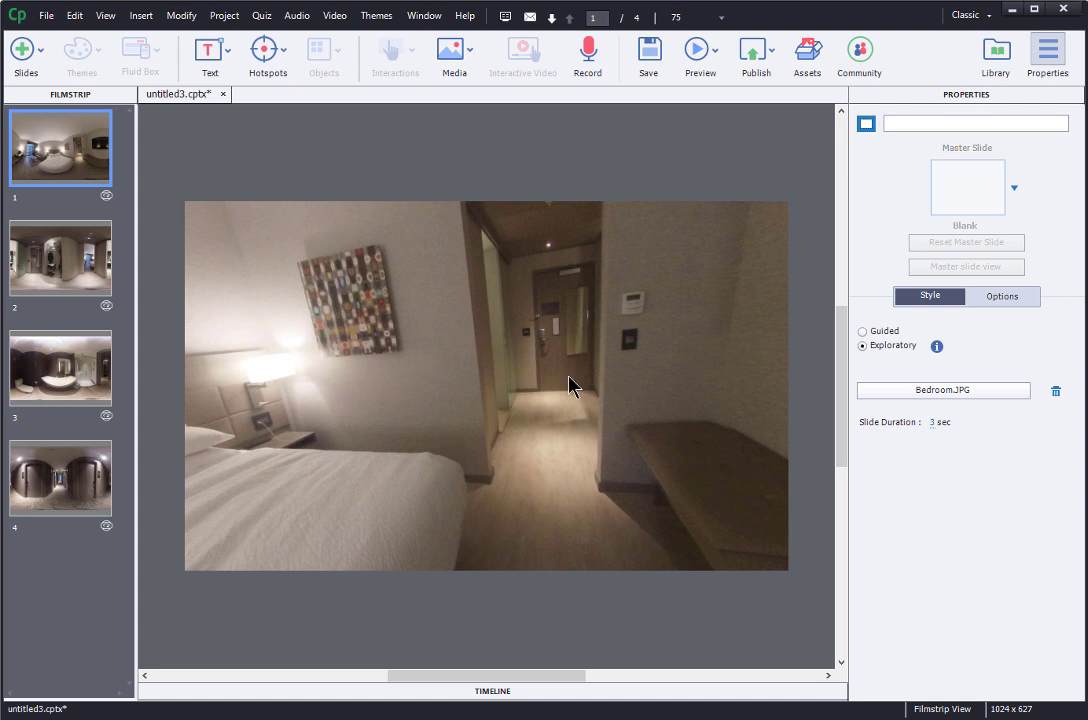
left_click(284, 52)
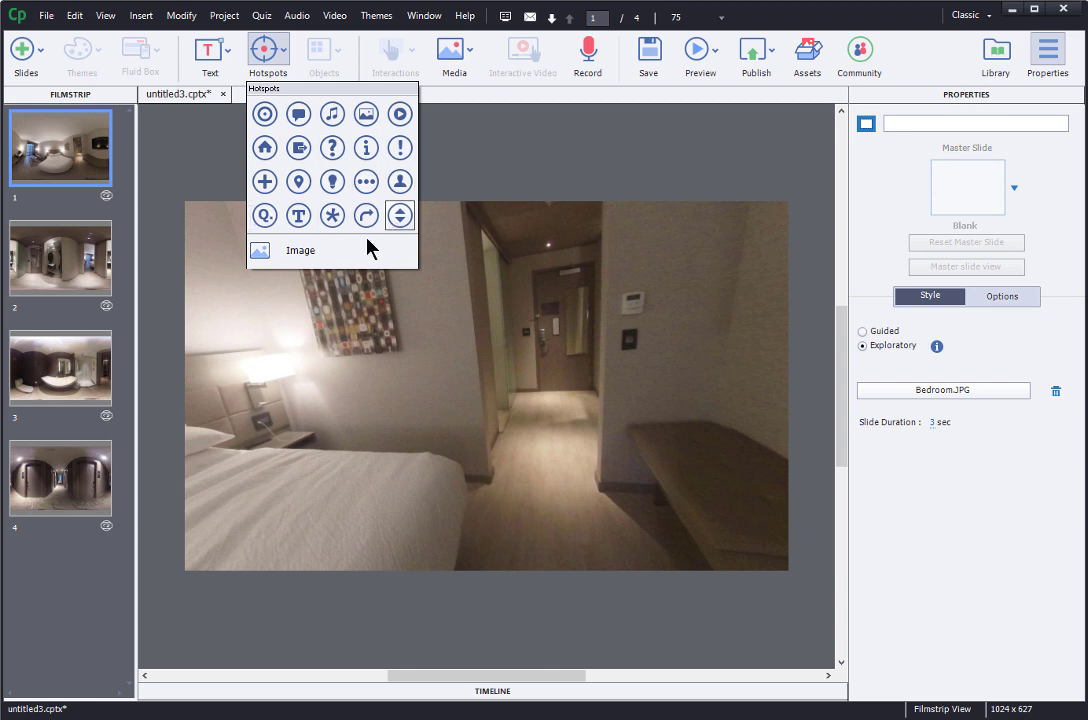
left_click(348, 256)
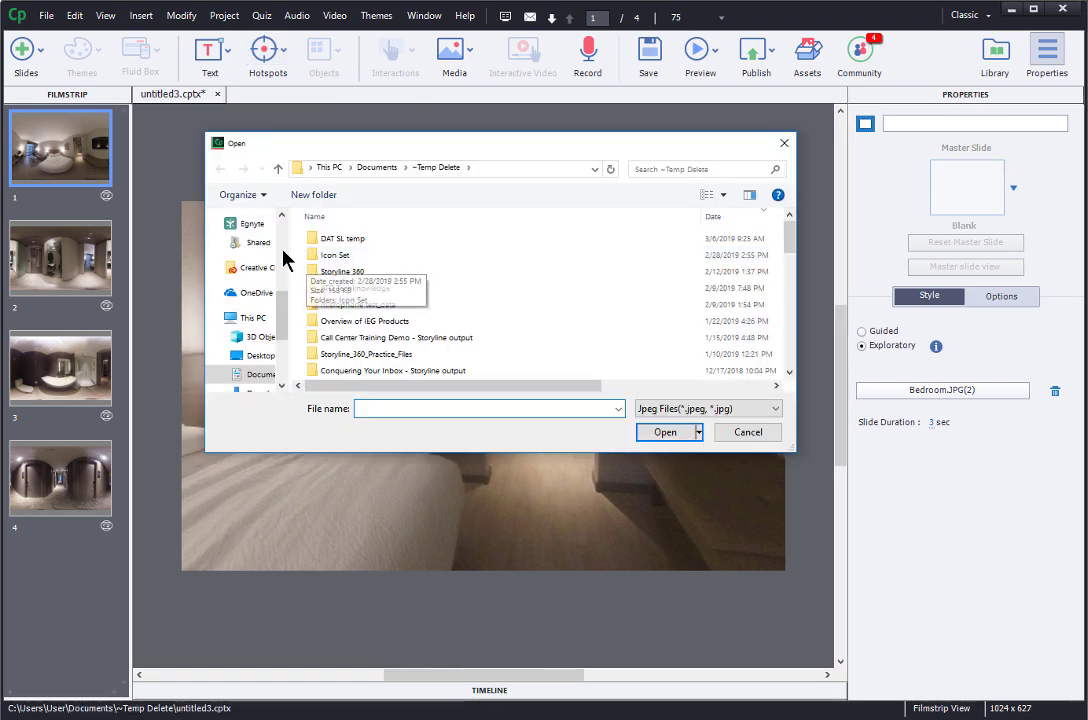
scroll(270, 270, "up", 3)
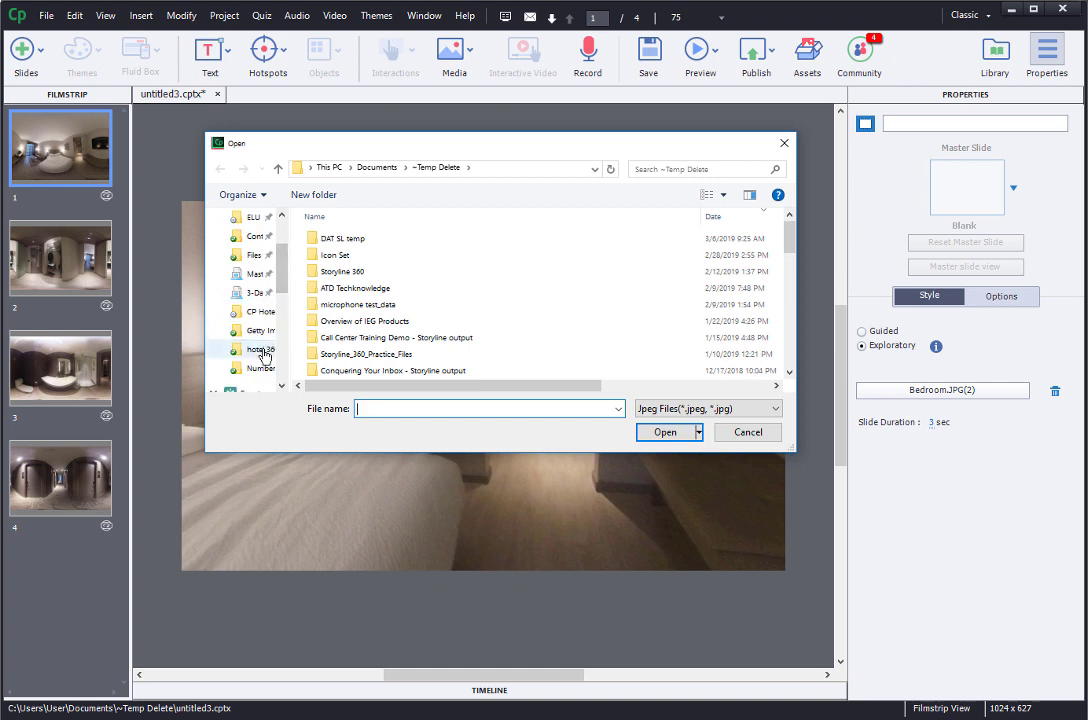
left_click(258, 349)
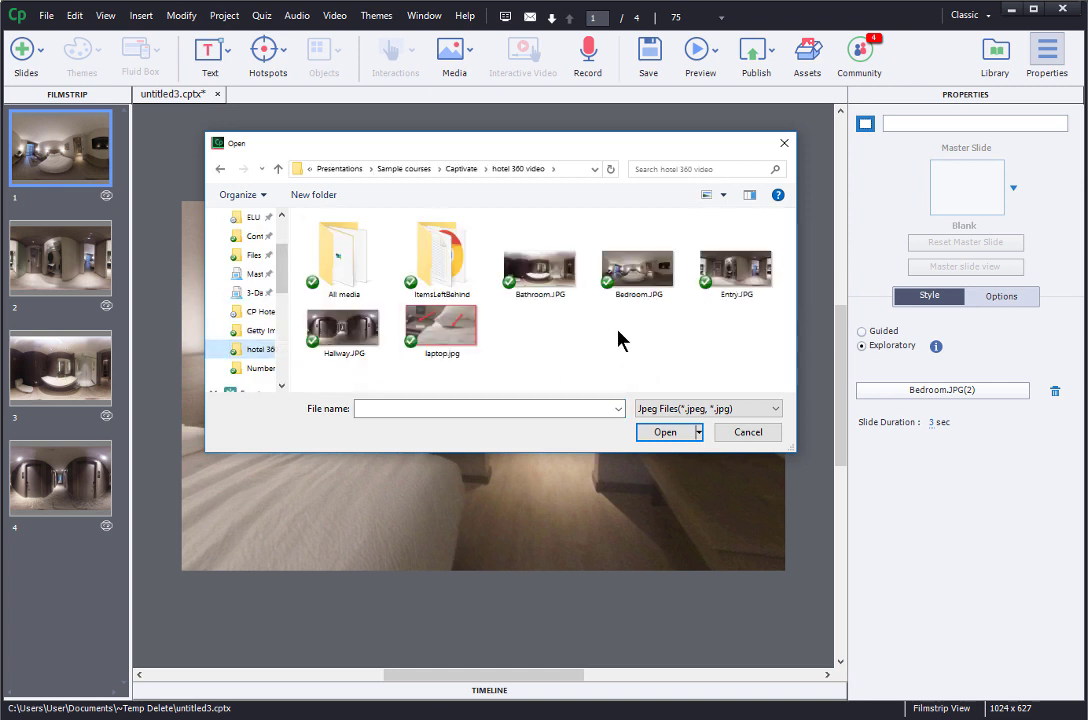
left_click(776, 409)
left_click(755, 440)
left_click(641, 282)
left_click(660, 433)
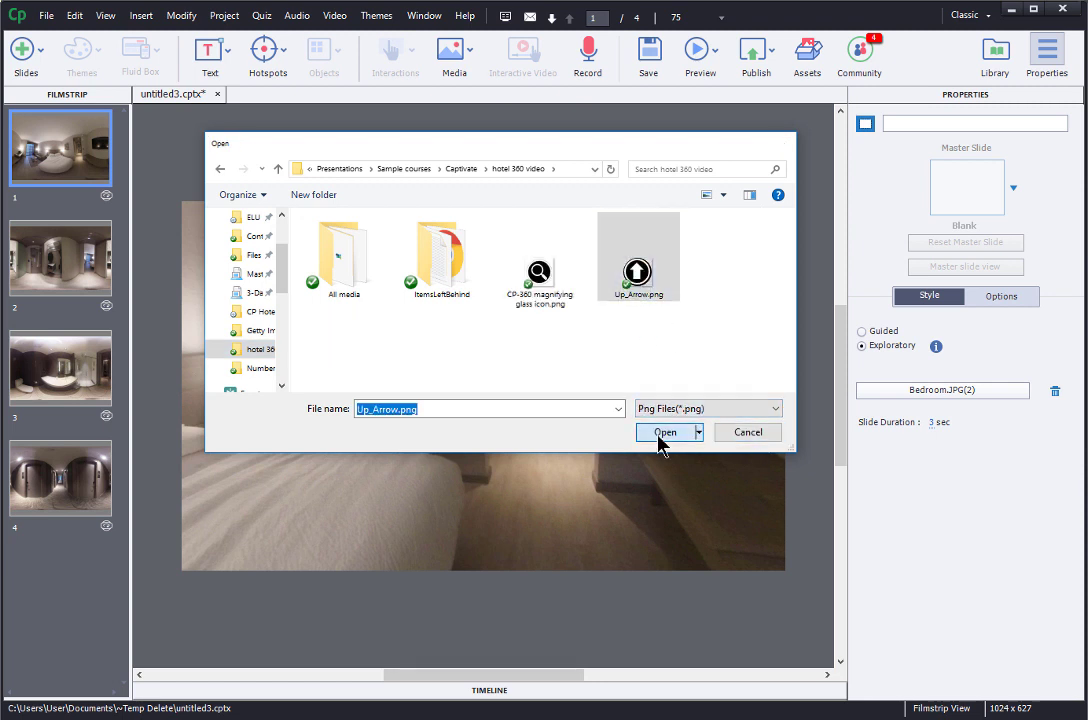
- Place the arrow hotspot over the room's entrance door and make it jump to slide 2
left_click_drag(486, 389, 547, 326)
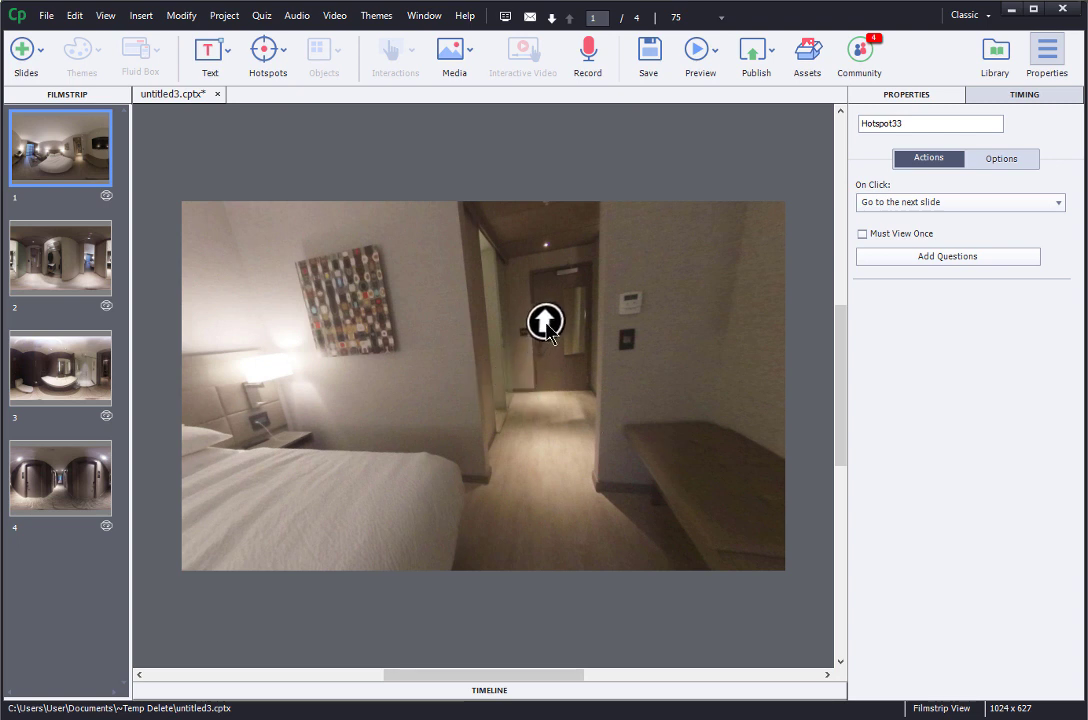
left_click(956, 202)
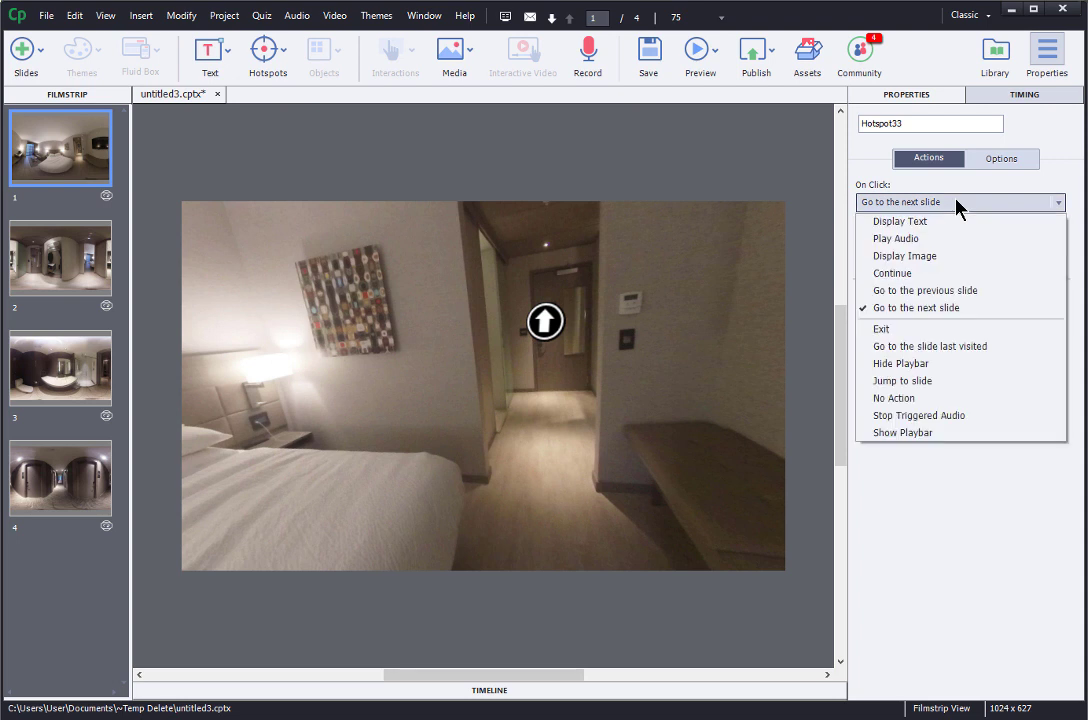
left_click(940, 381)
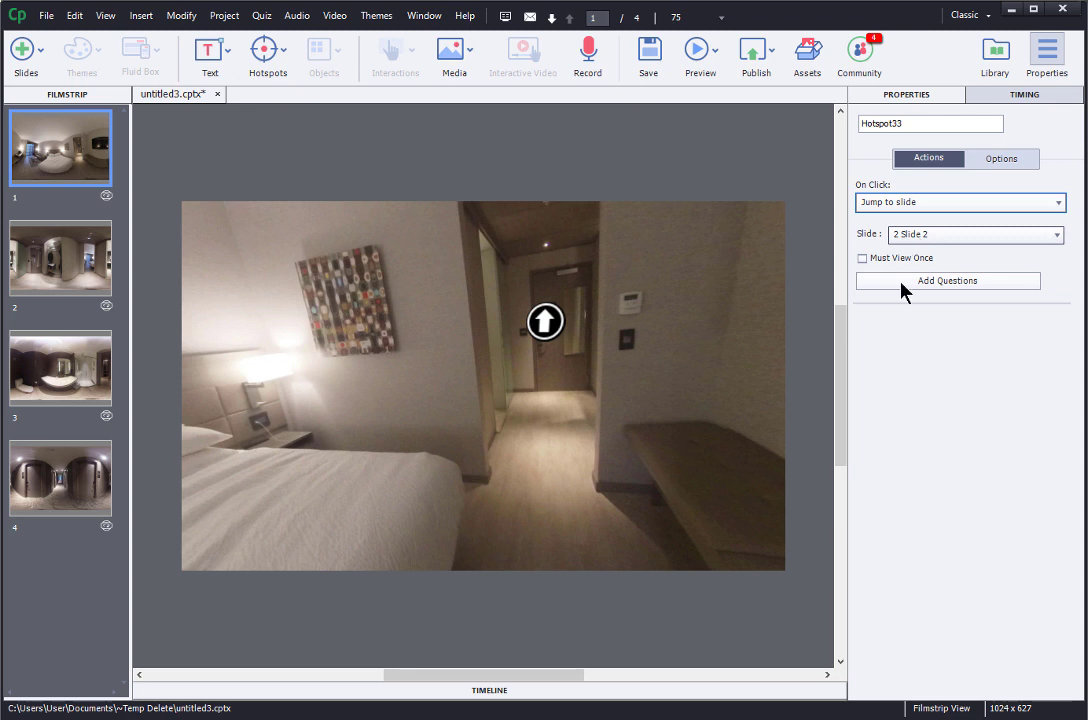
- Preview the project in the browser, start playback and test the desk hotspot's text
left_click_drag(432, 393, 597, 340)
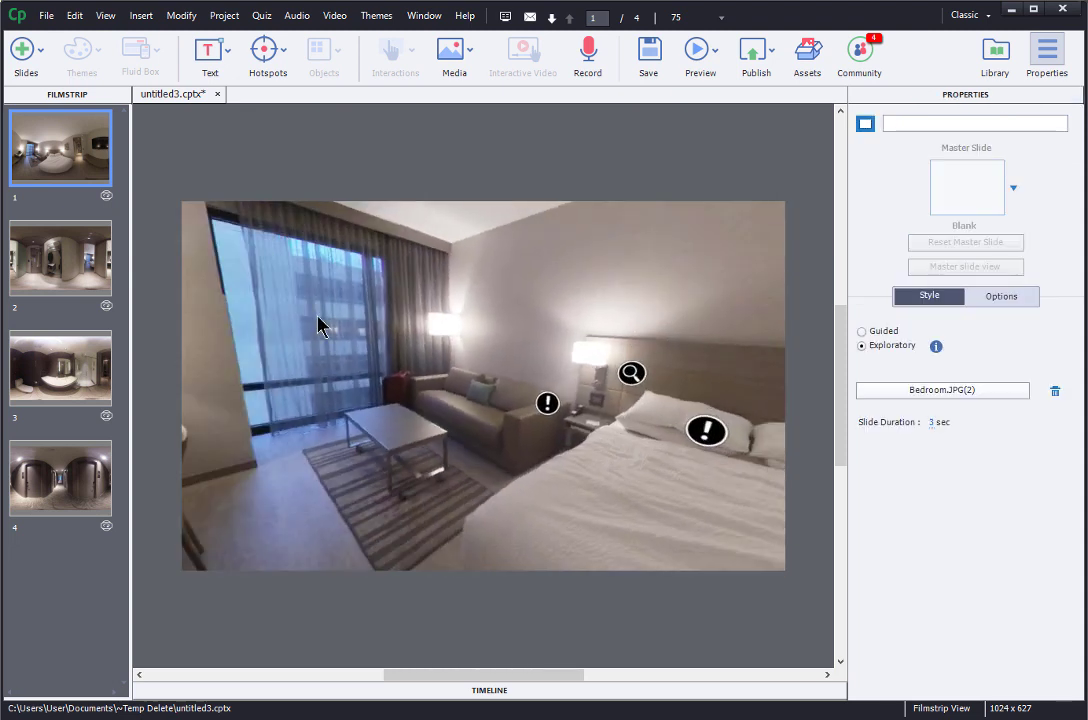
left_click_drag(318, 321, 580, 336)
left_click_drag(418, 333, 453, 357)
left_click_drag(462, 359, 462, 362)
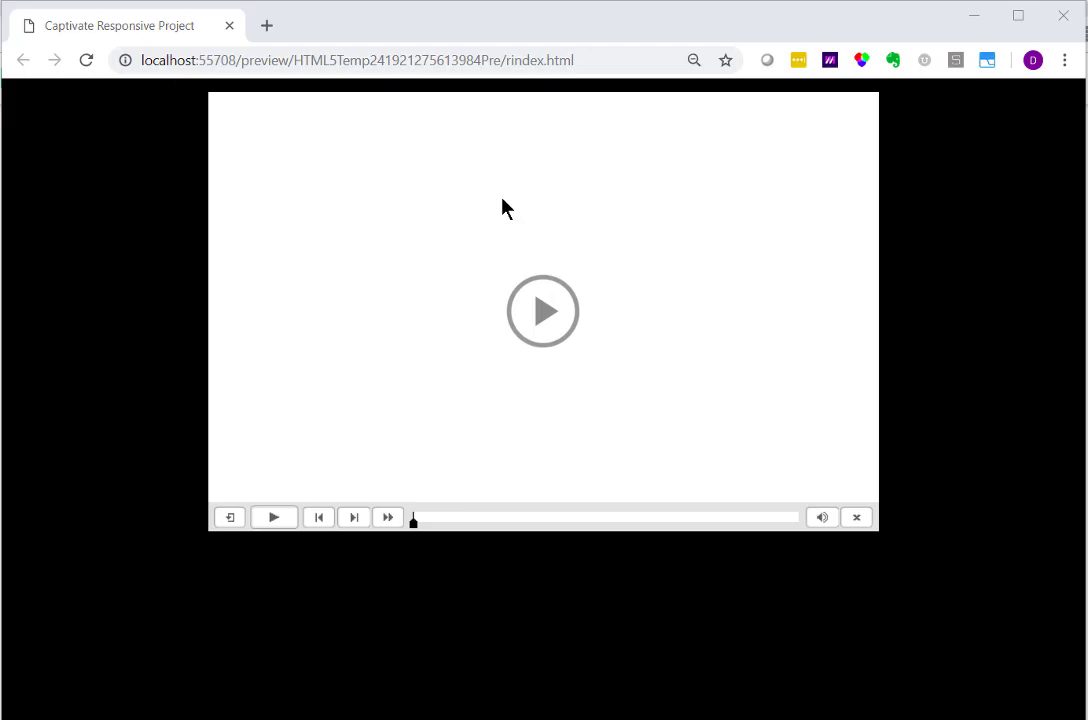
left_click(549, 323)
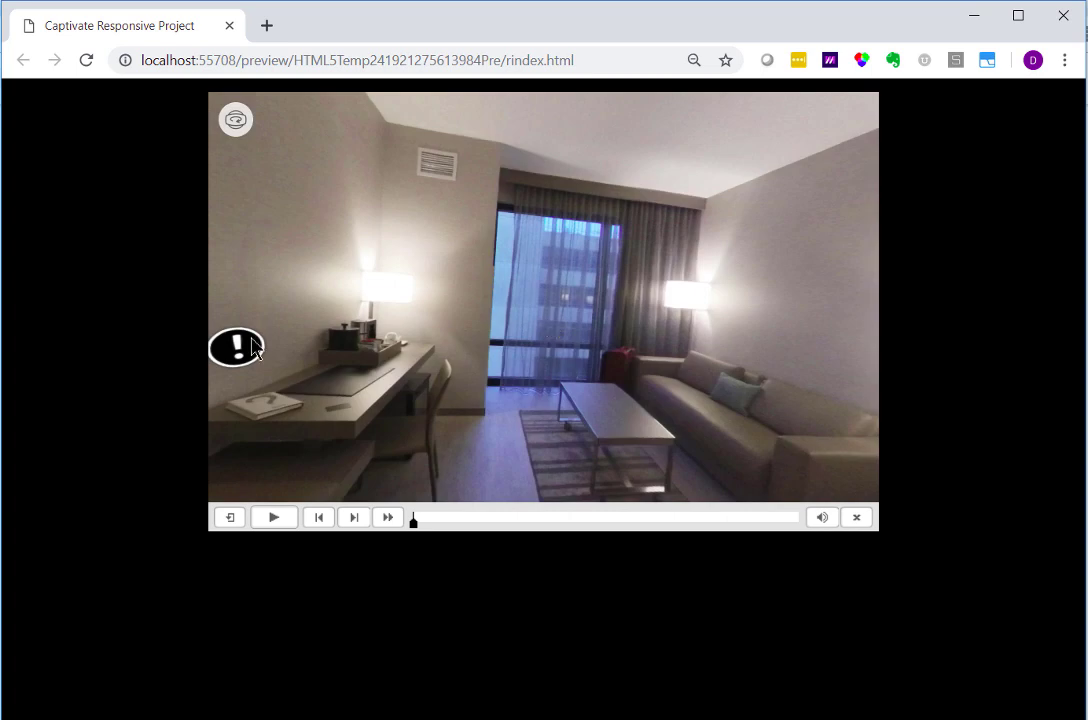
left_click(238, 349)
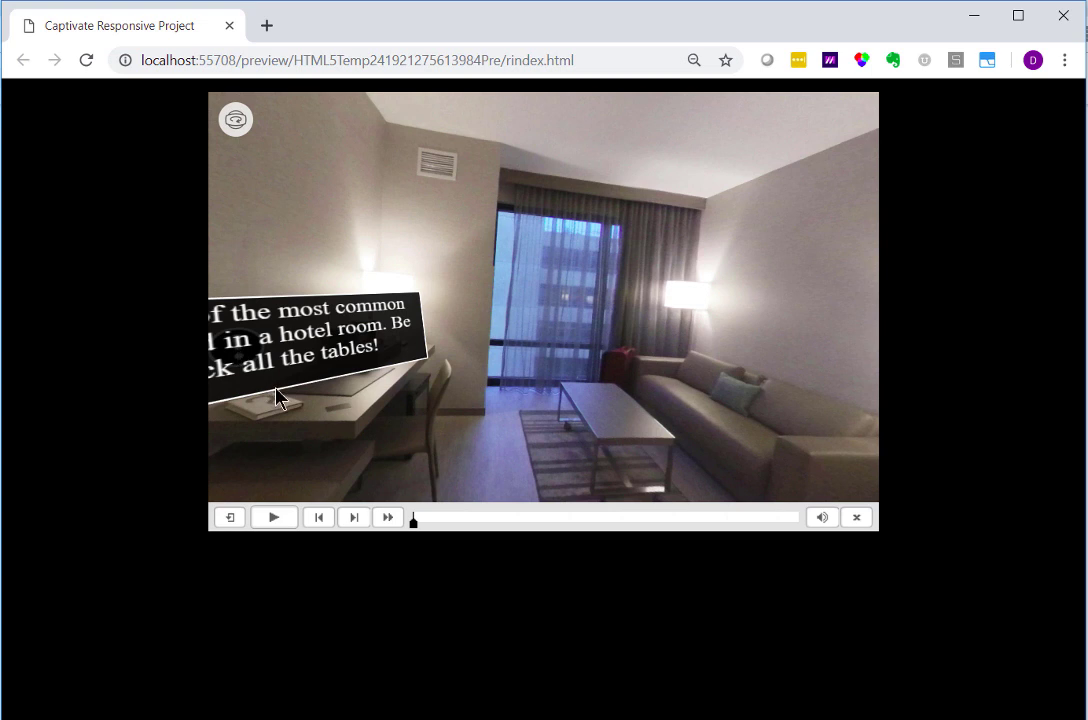
left_click_drag(290, 355, 517, 430)
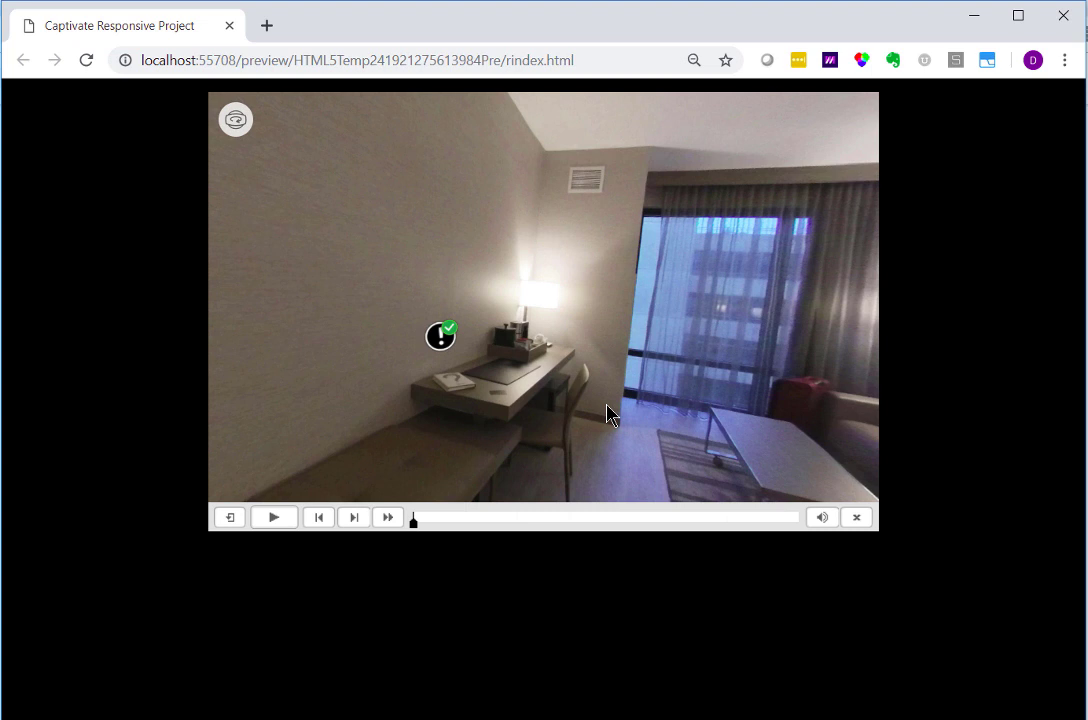
- Test the pillow's text hotspot and the magnifying-glass image hotspot in the preview
left_click_drag(670, 389, 437, 376)
left_click_drag(645, 369, 430, 335)
left_click(625, 309)
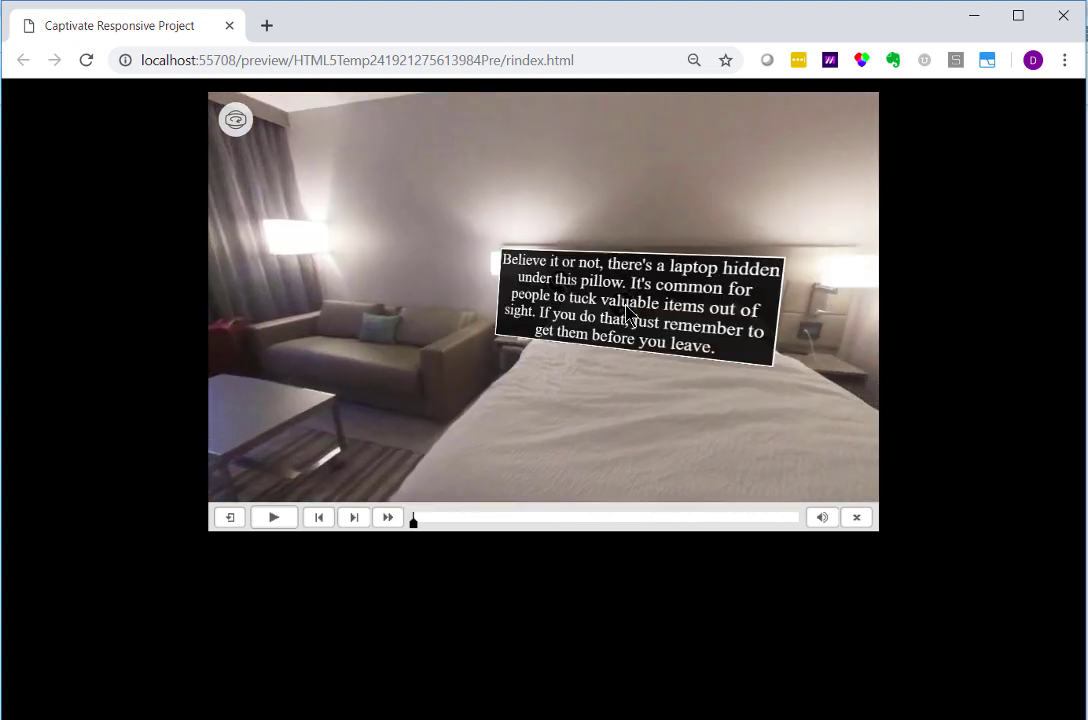
left_click(630, 386)
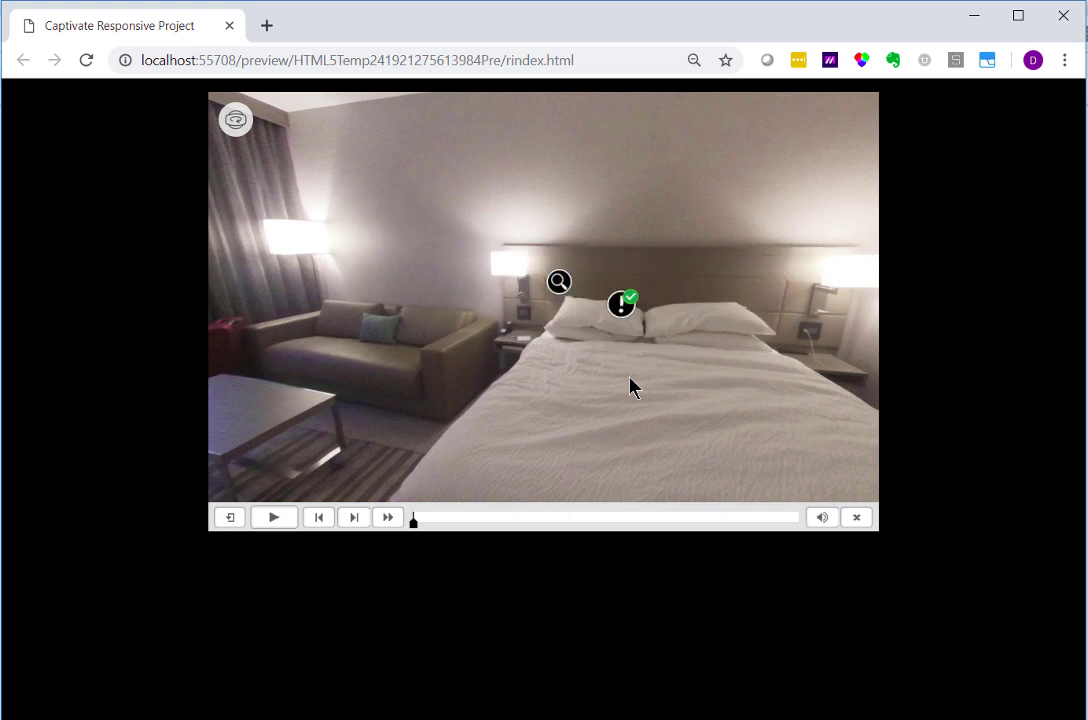
left_click(562, 287)
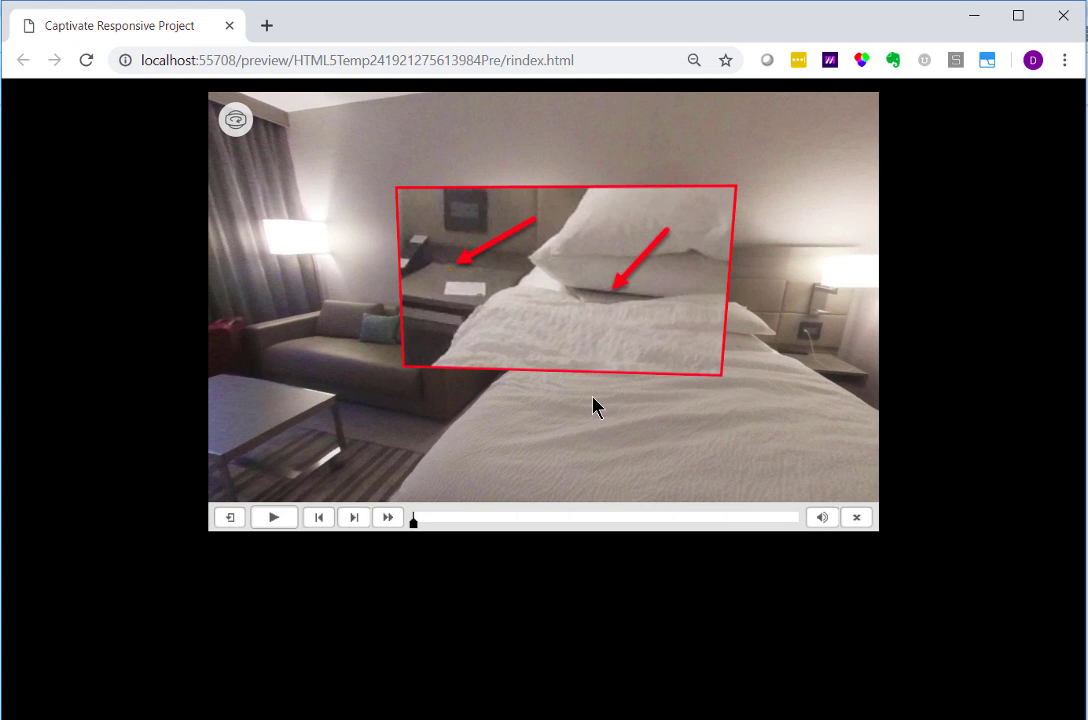
- Turn towards the entrance in the preview and test the arrow hotspot on the door
left_click_drag(753, 428, 444, 408)
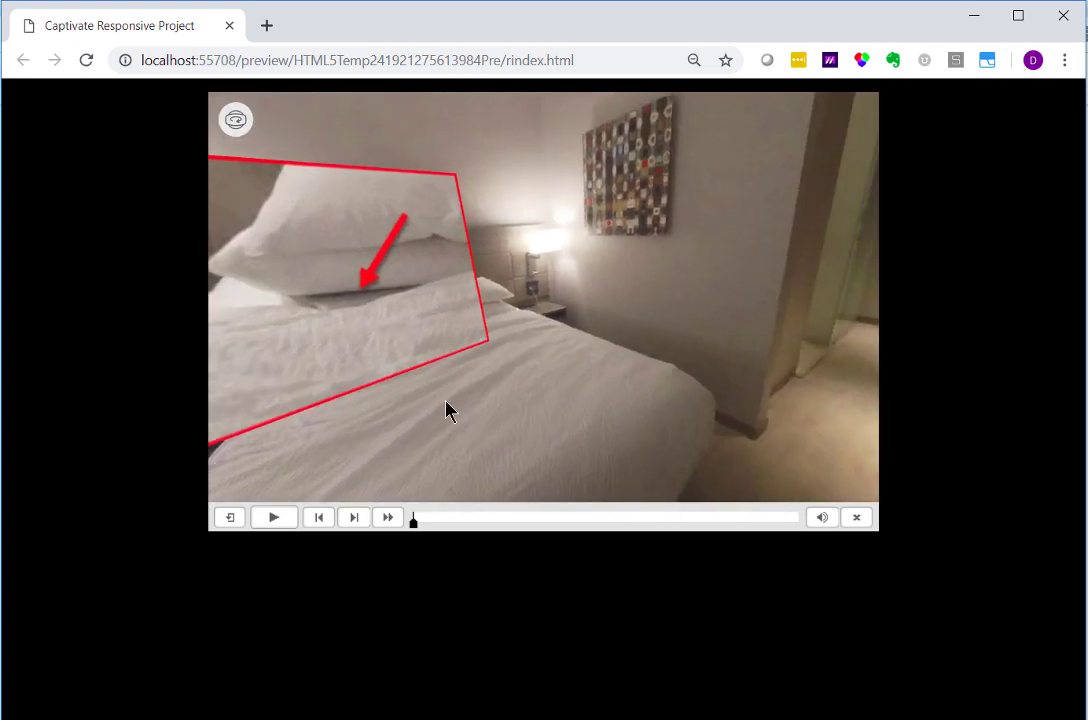
left_click_drag(658, 404, 396, 387)
left_click_drag(607, 366, 570, 459)
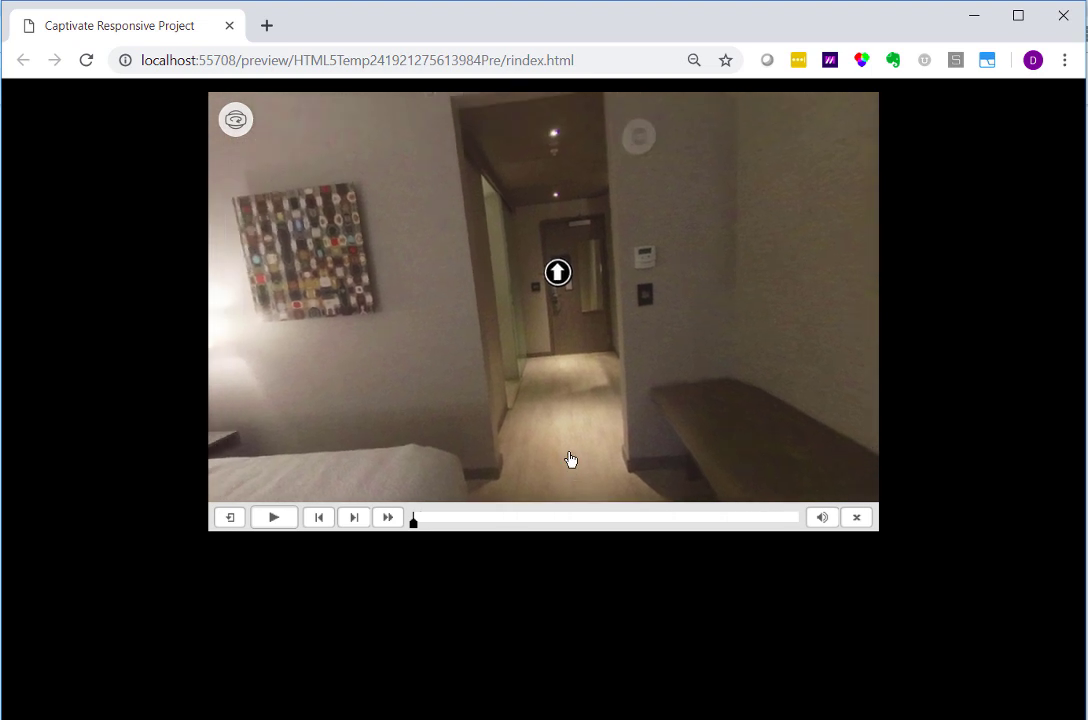
left_click(558, 273)
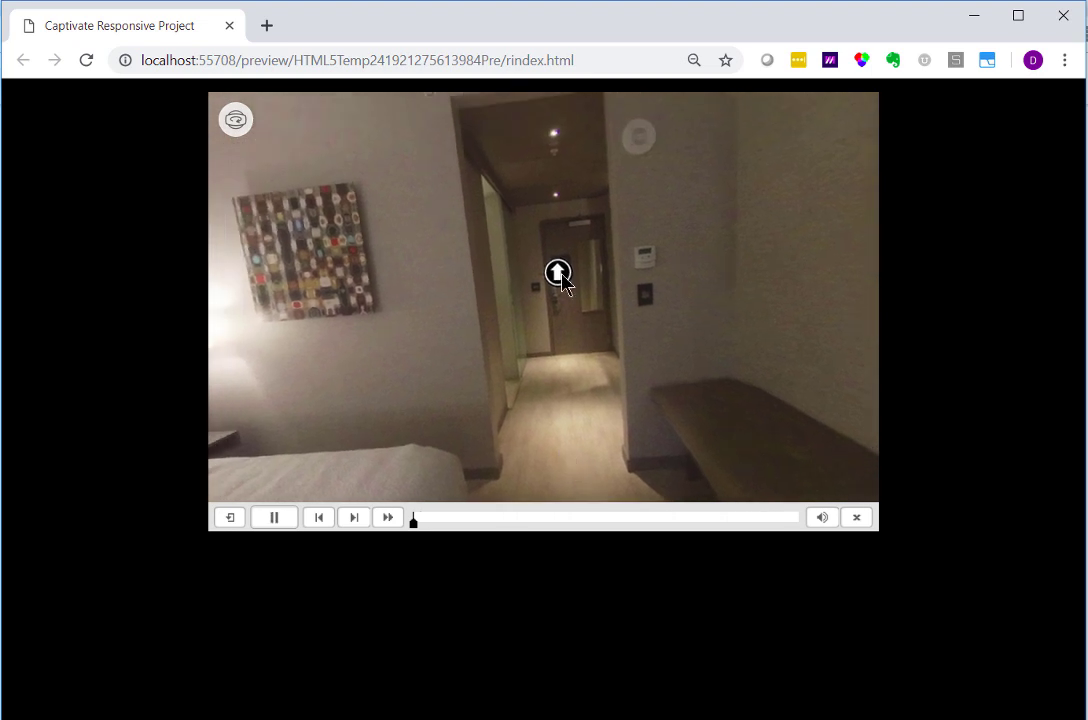
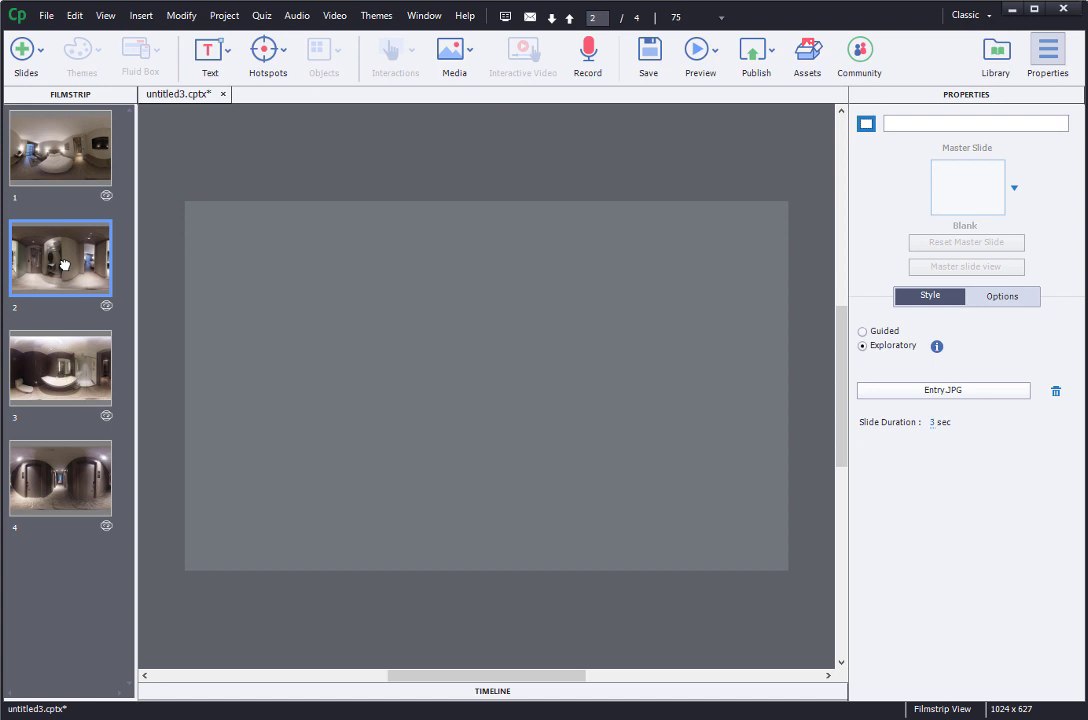
- Look around the entry's 360 image on slide 2, covering the bedroom doorway, bathroom, front door and closet
left_click_drag(704, 421, 345, 408)
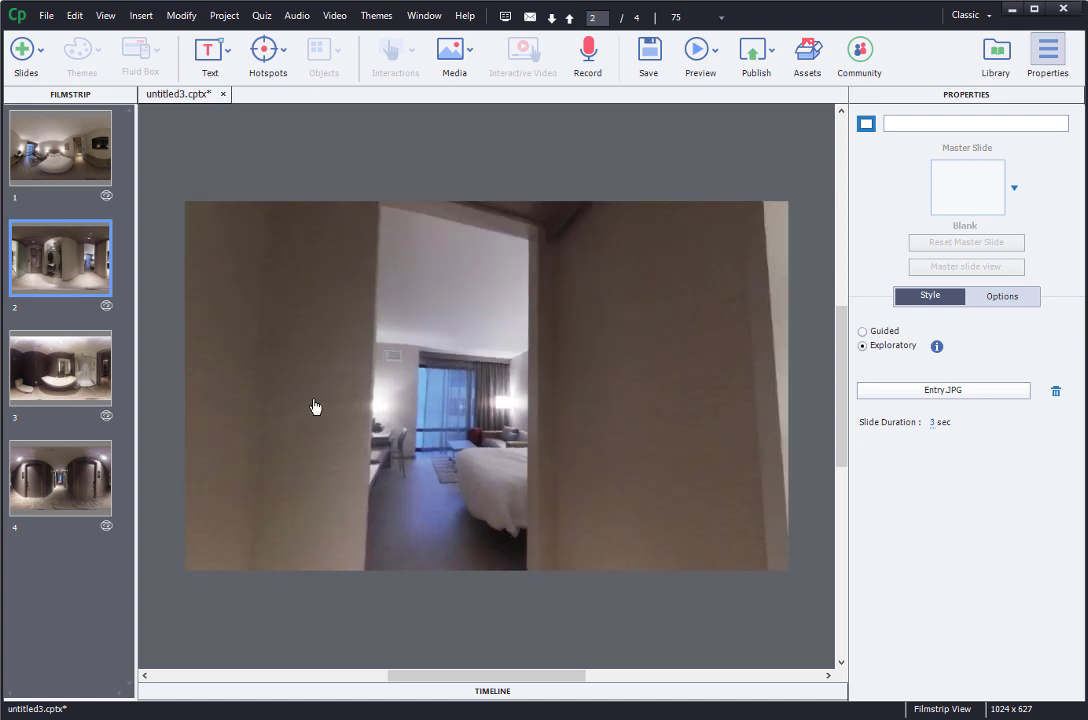
left_click_drag(644, 420, 386, 411)
left_click_drag(675, 408, 345, 391)
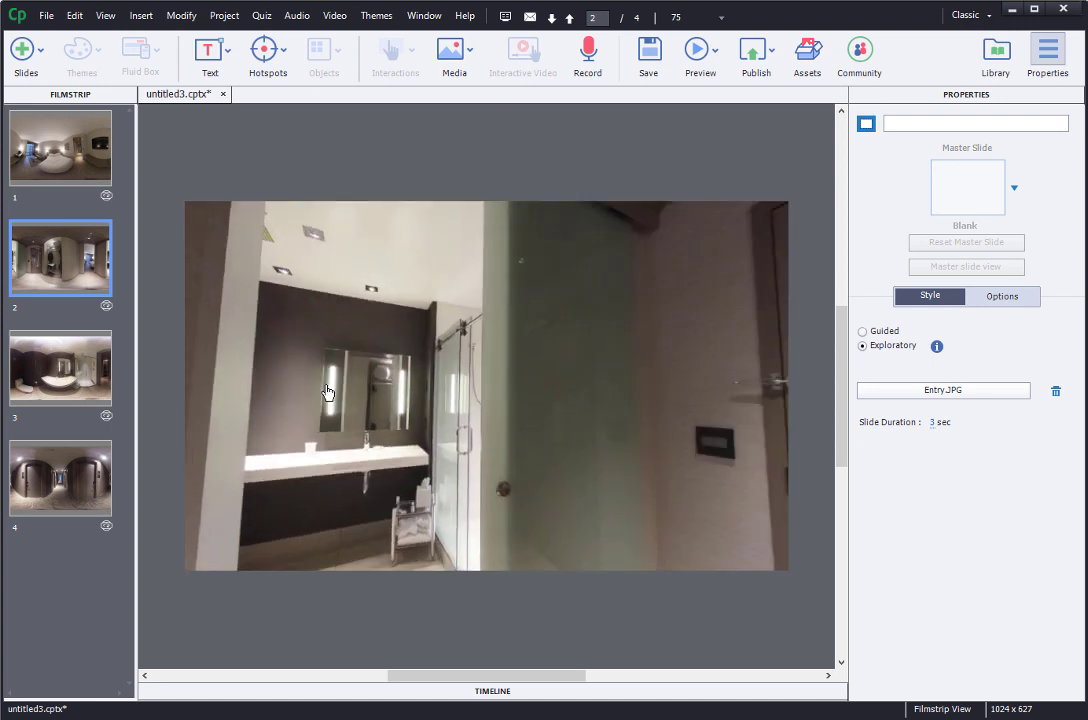
left_click_drag(665, 396, 381, 389)
left_click_drag(665, 409, 600, 391)
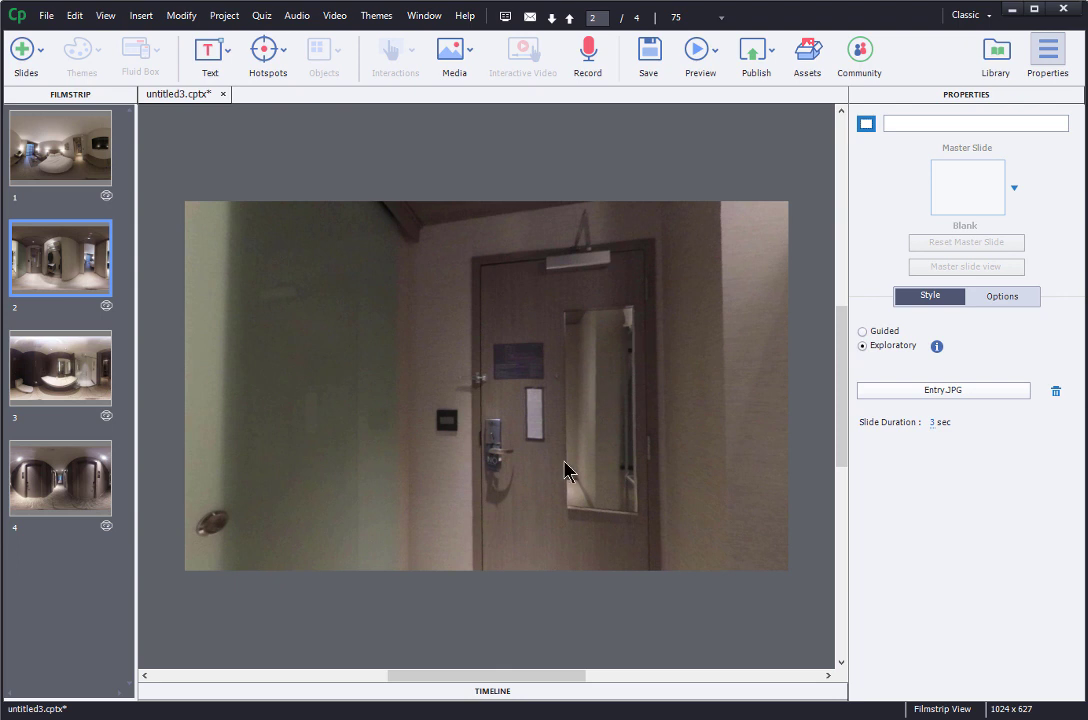
left_click_drag(493, 466, 565, 460)
left_click_drag(493, 426, 740, 410)
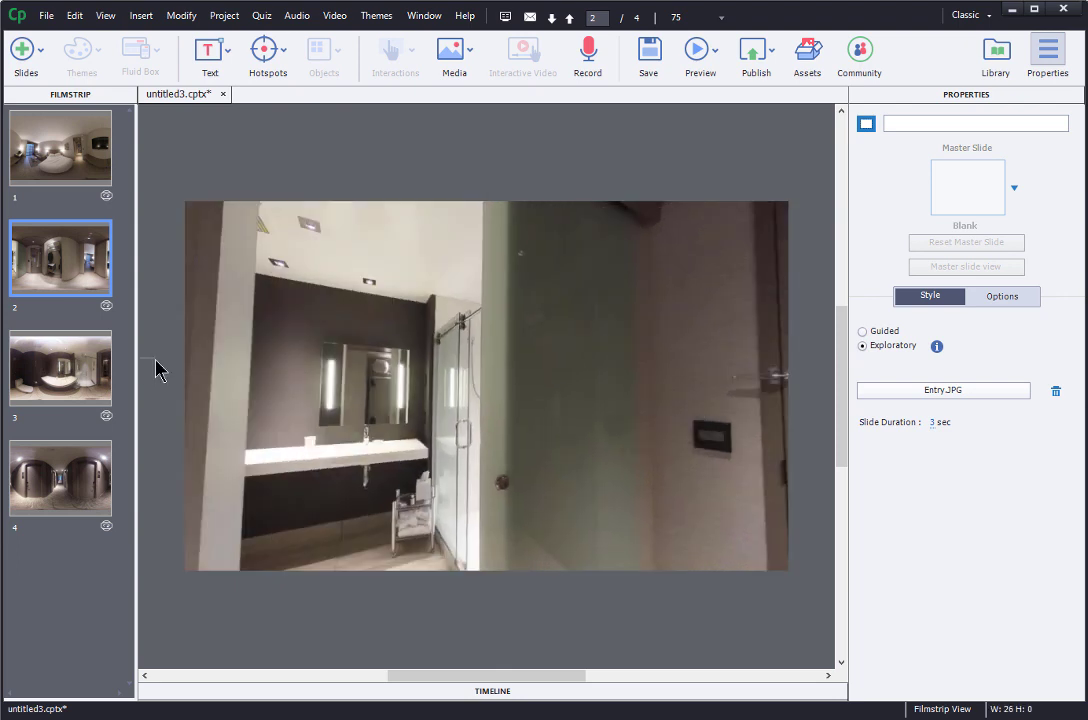
left_click_drag(228, 355, 697, 394)
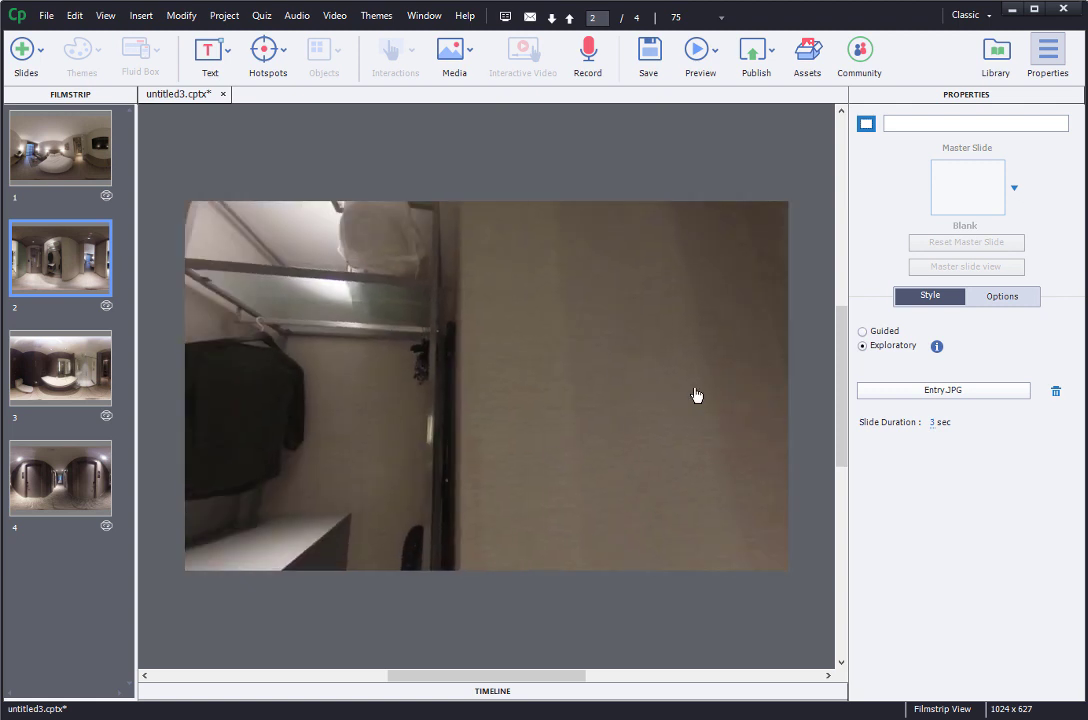
left_click_drag(355, 393, 607, 258)
left_click_drag(444, 428, 627, 406)
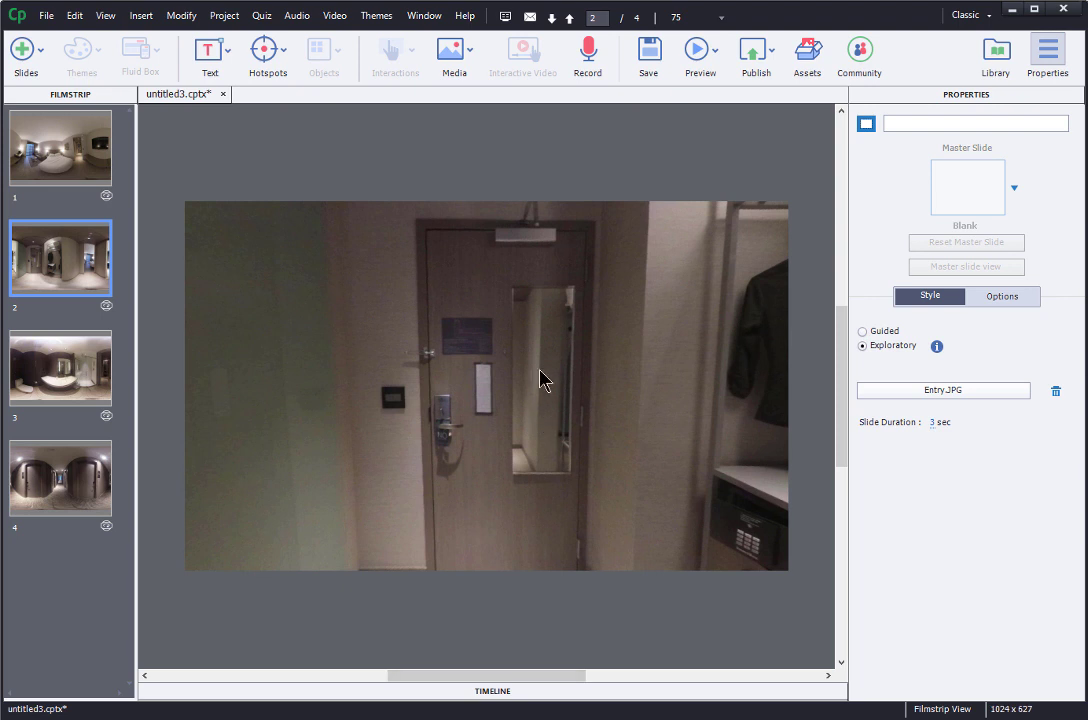
- Add an exclamation-mark hotspot on slide 2 and place it over the shirt hanging in the closet
left_click_drag(656, 381, 483, 364)
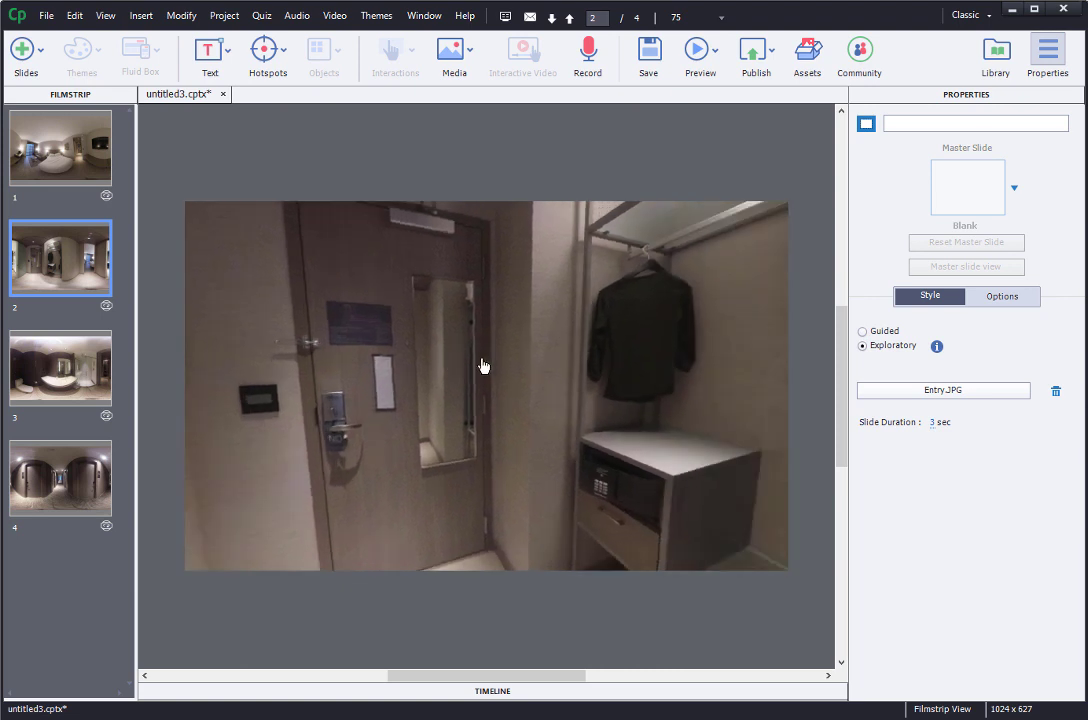
left_click(278, 63)
left_click(403, 152)
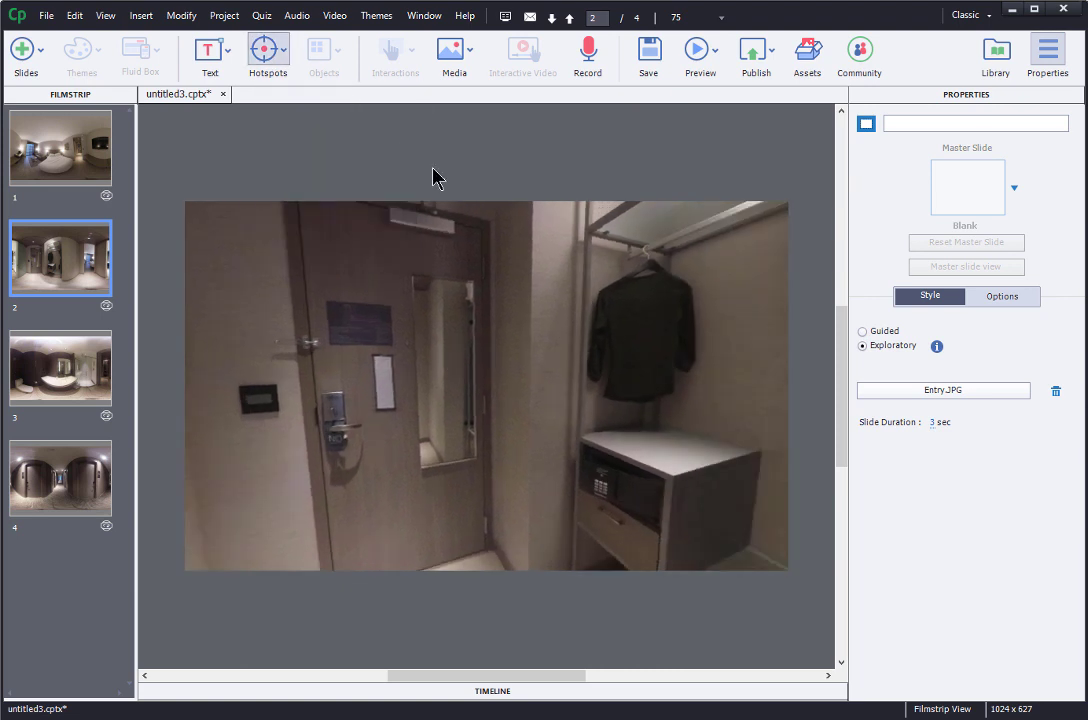
left_click_drag(486, 385, 665, 327)
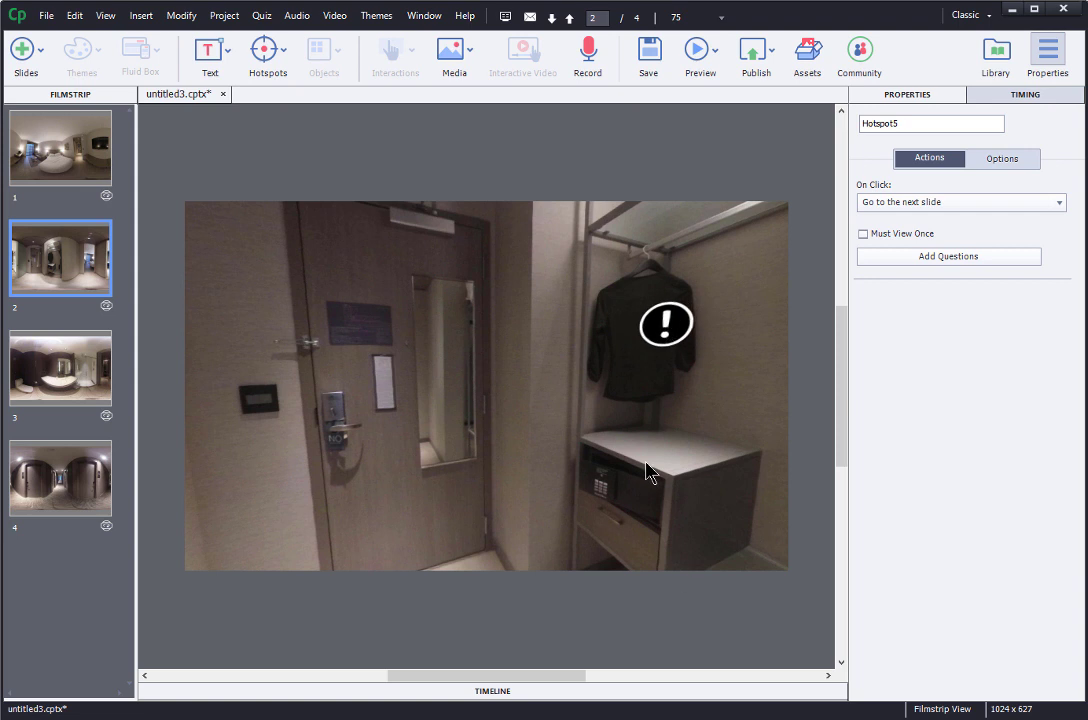
- Add a custom hotspot to slide 2 using the PNG image Up_Arrow.png and place it on the middle of the front door
left_click_drag(384, 363, 550, 372)
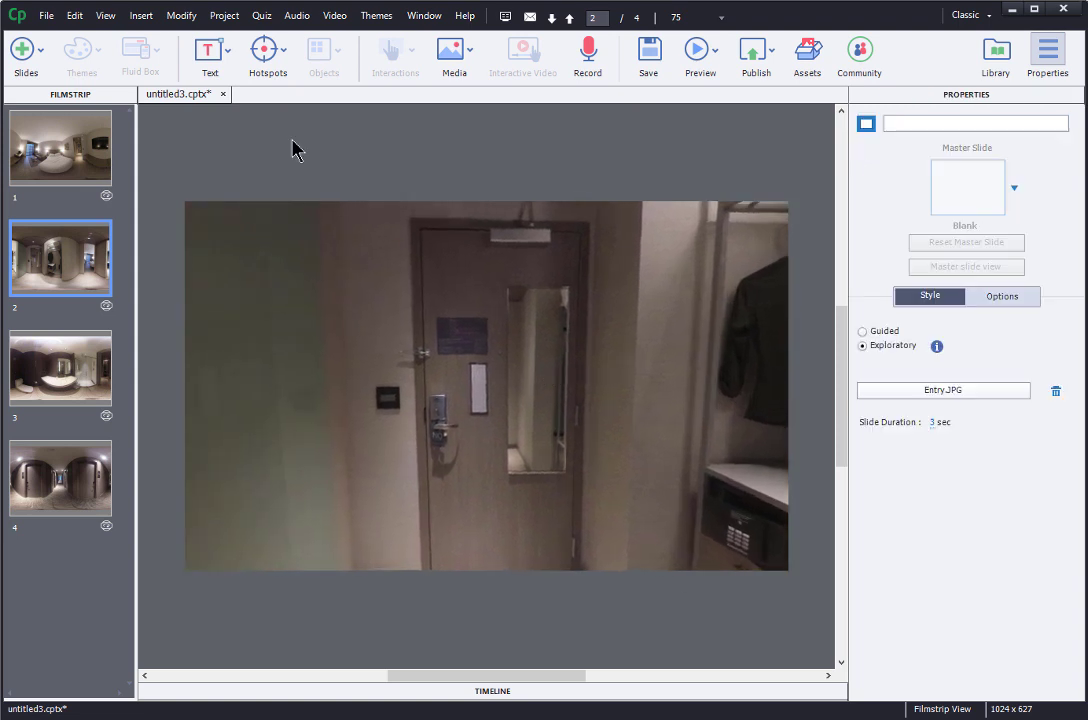
left_click(284, 52)
left_click(300, 251)
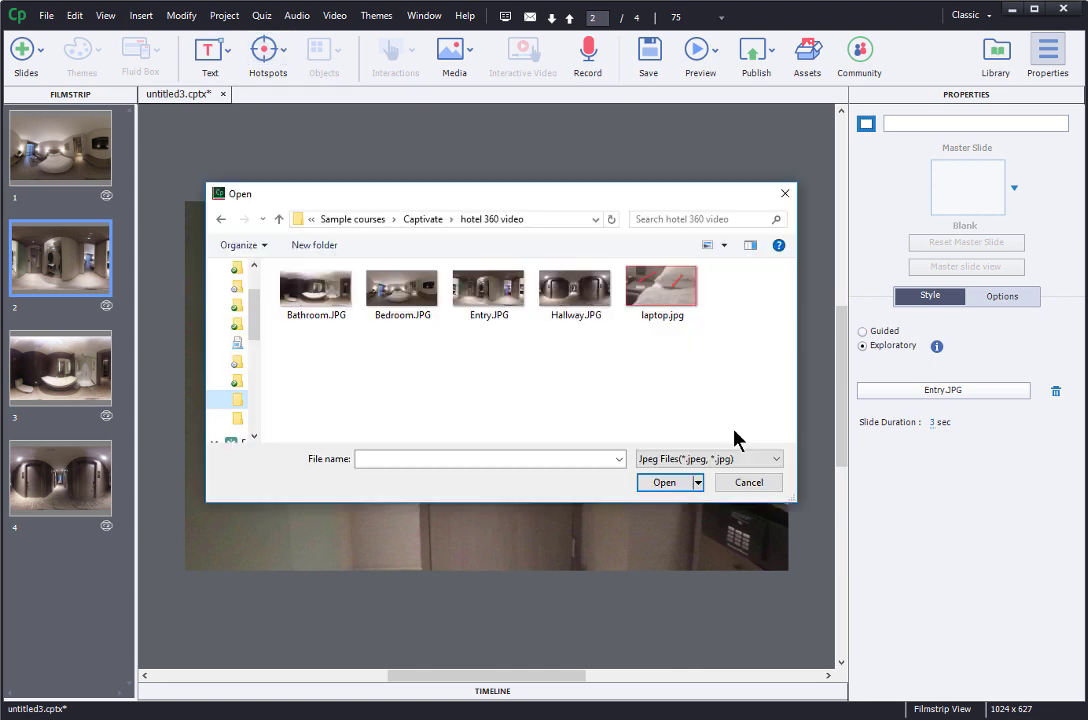
left_click(777, 460)
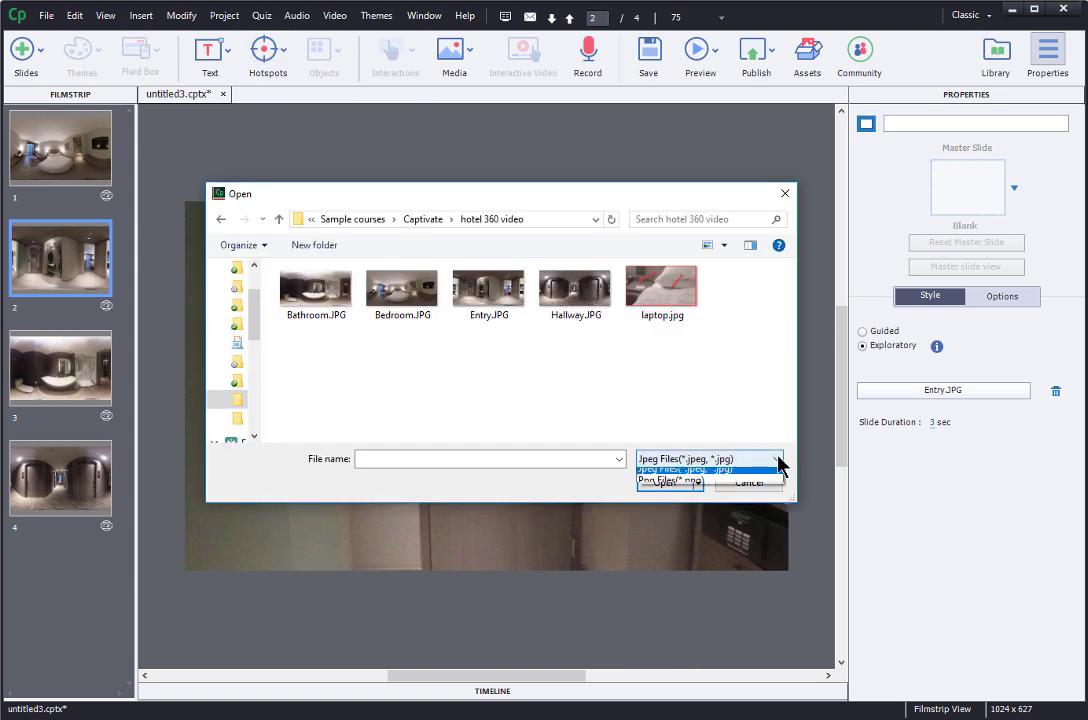
left_click(733, 487)
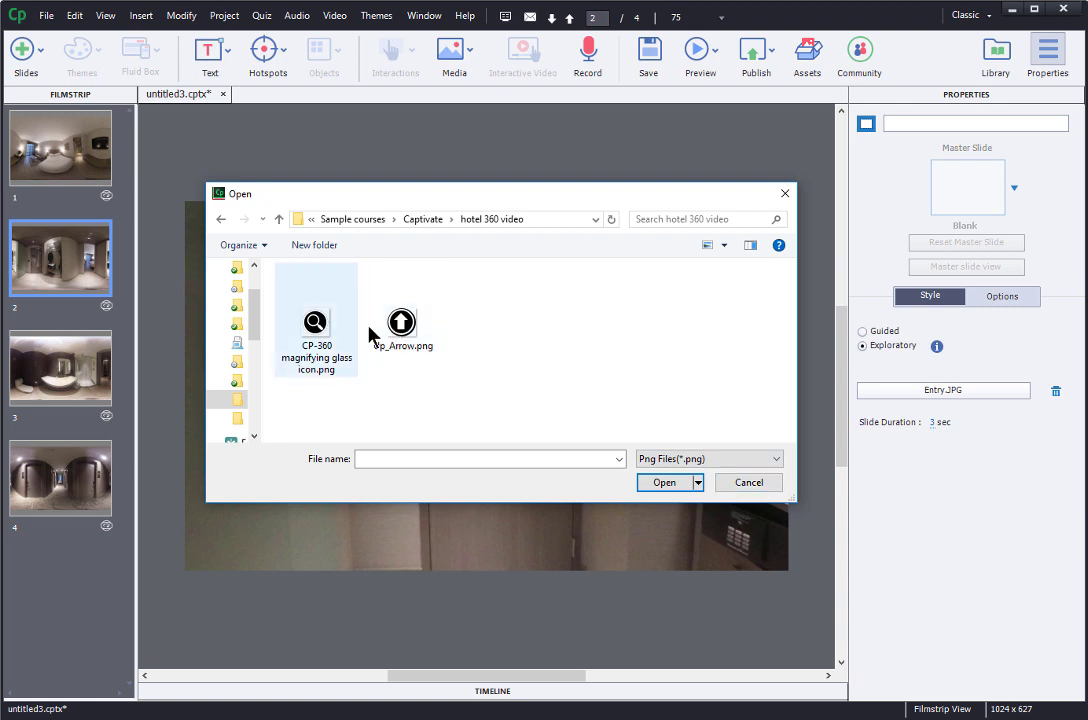
left_click(398, 340)
left_click(660, 482)
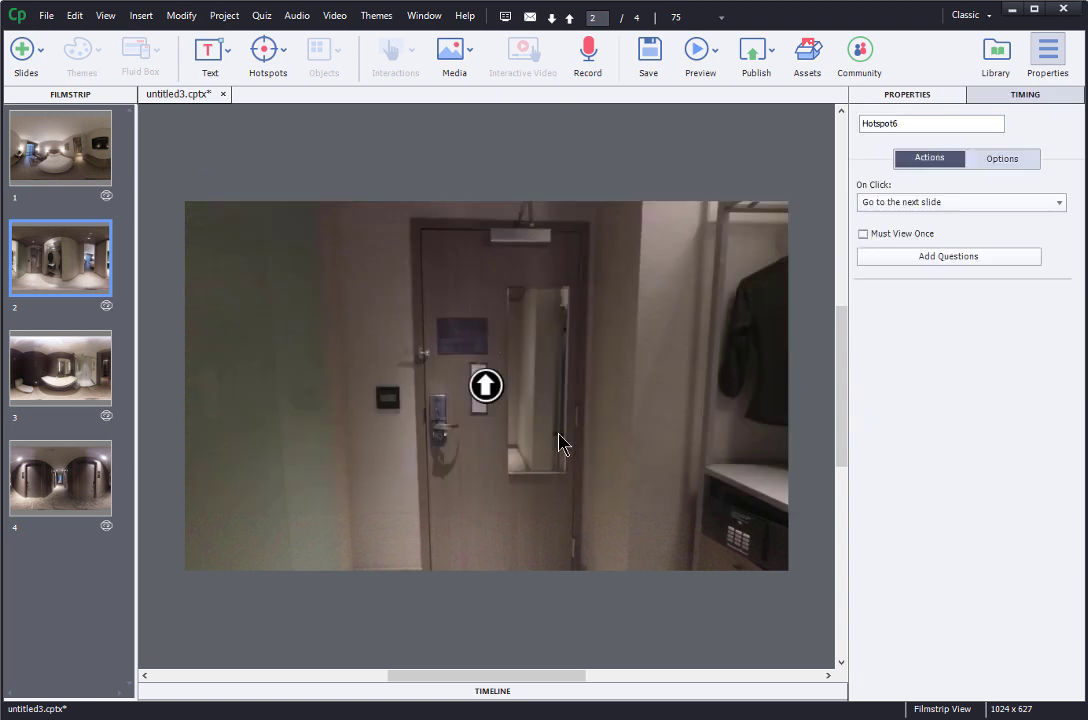
left_click_drag(484, 394, 502, 394)
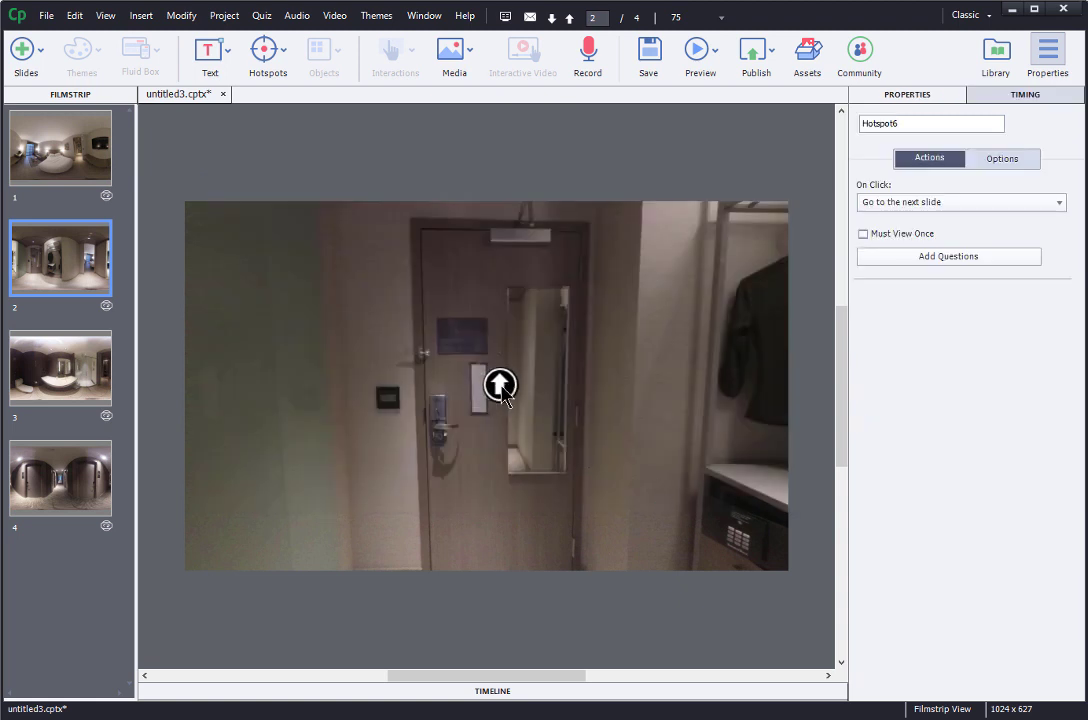
- Bring the bathroom doorway into view in slide 2's 360 image
left_click_drag(316, 396, 420, 400)
left_click_drag(330, 388, 524, 400)
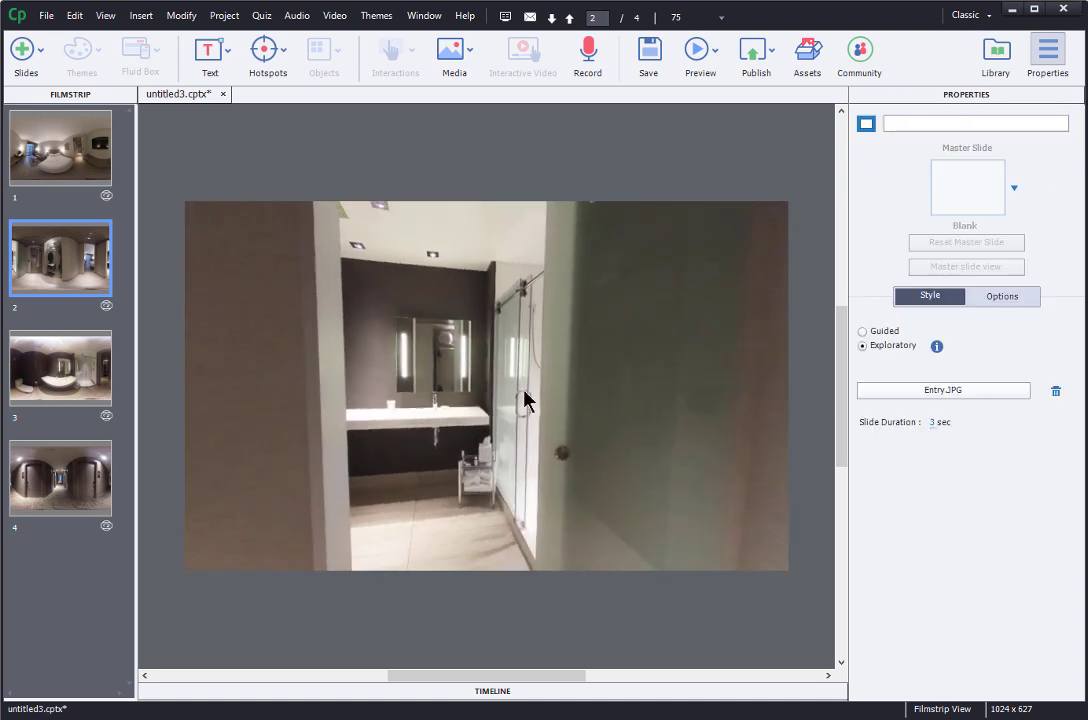